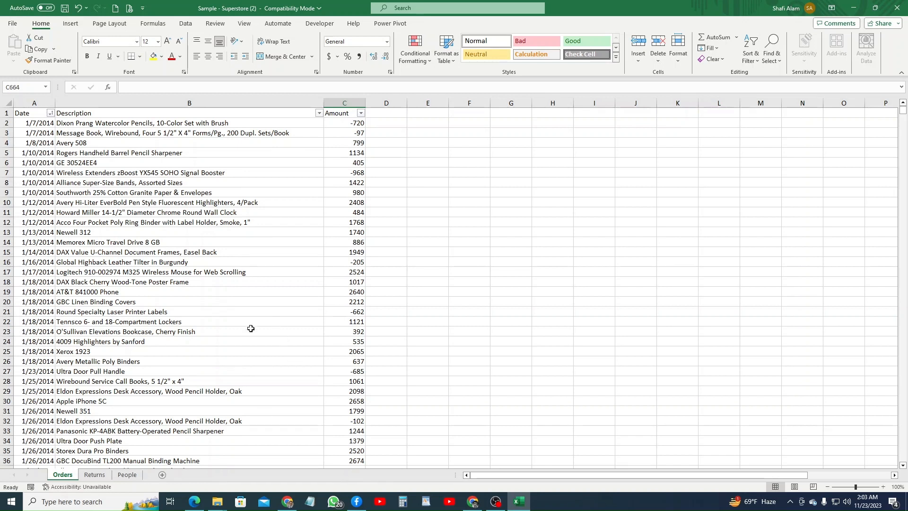
- Duplicate the Orders sheet after People and name the copy "ABC BANK AC CD" followed by the account number
{"action": "left_click_drag", "start_coordinate": [73, 476], "coordinate": [187, 479]}
{"action": "double_click", "coordinate": [173, 475]}
{"action": "type", "text": "ABC BANK AC"}
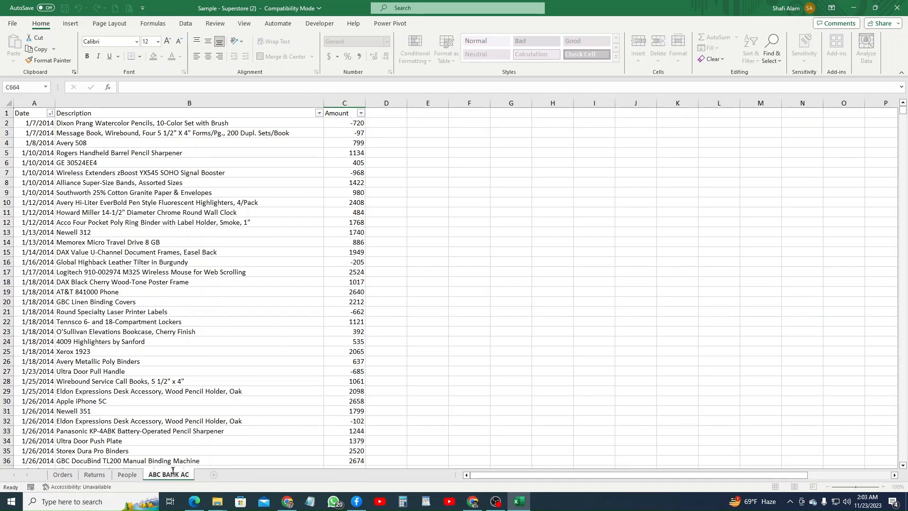
{"action": "type", "text": " CD"}
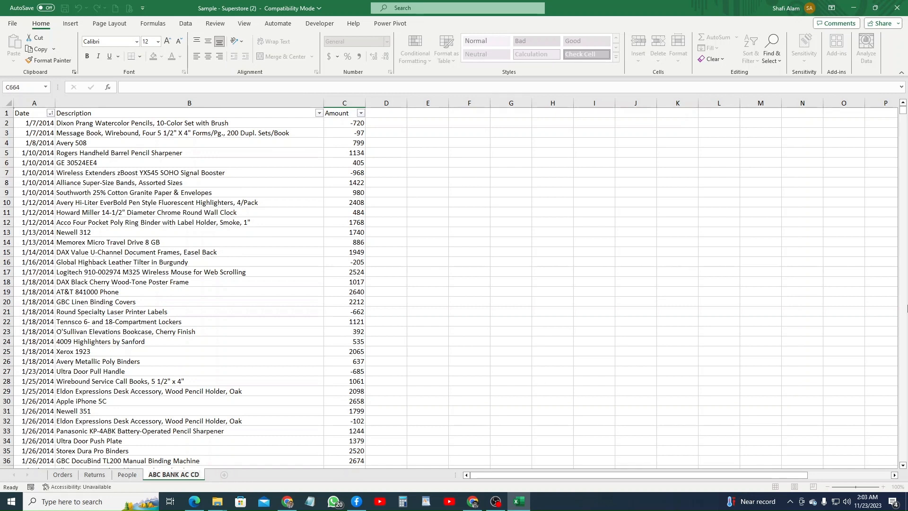
{"action": "type", "text": " 64002"}
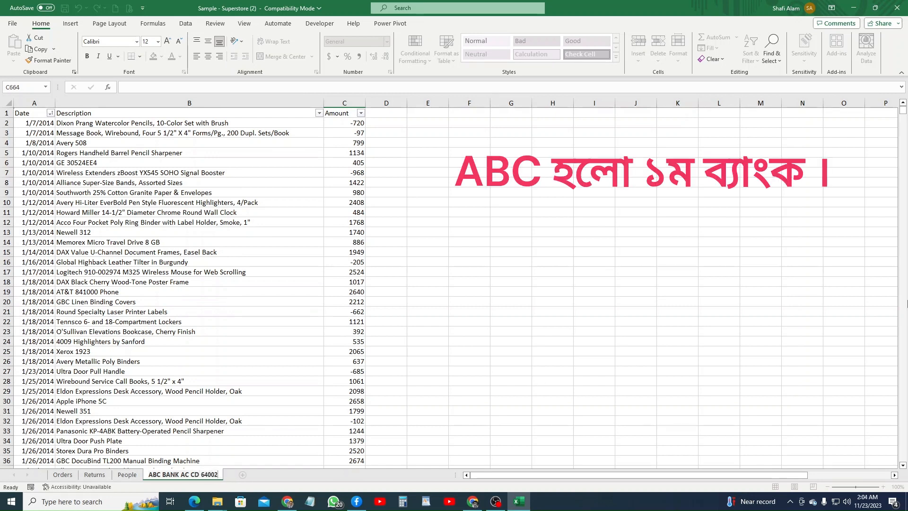
{"action": "key", "text": "BackSpace"}
{"action": "key", "text": "Return"}
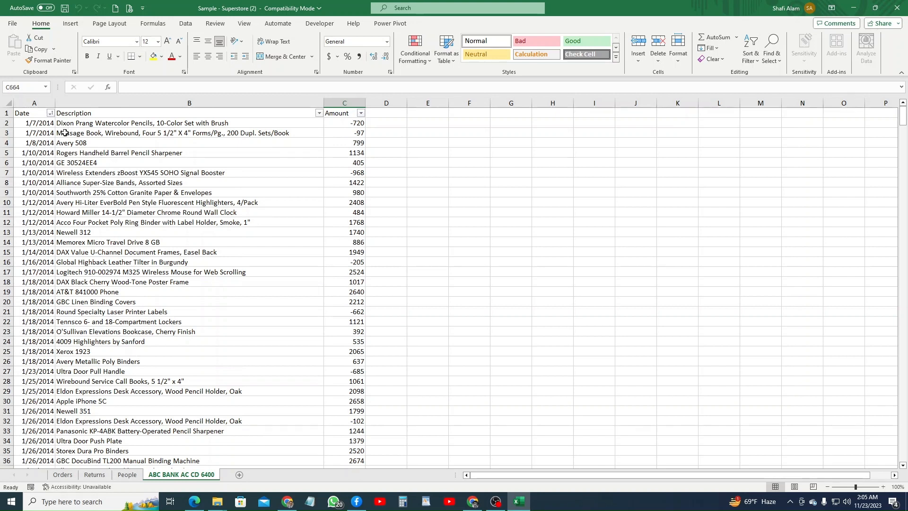
- Select the separate Description and Amount blocks B3:C5, B14:C18 and B29:C32 together
{"action": "left_click_drag", "start_coordinate": [57, 133], "coordinate": [355, 148]}
{"action": "scroll", "coordinate": [263, 213], "scroll_direction": "down", "scroll_amount": 3}
{"action": "scroll", "coordinate": [169, 285], "scroll_direction": "up", "scroll_amount": 3}
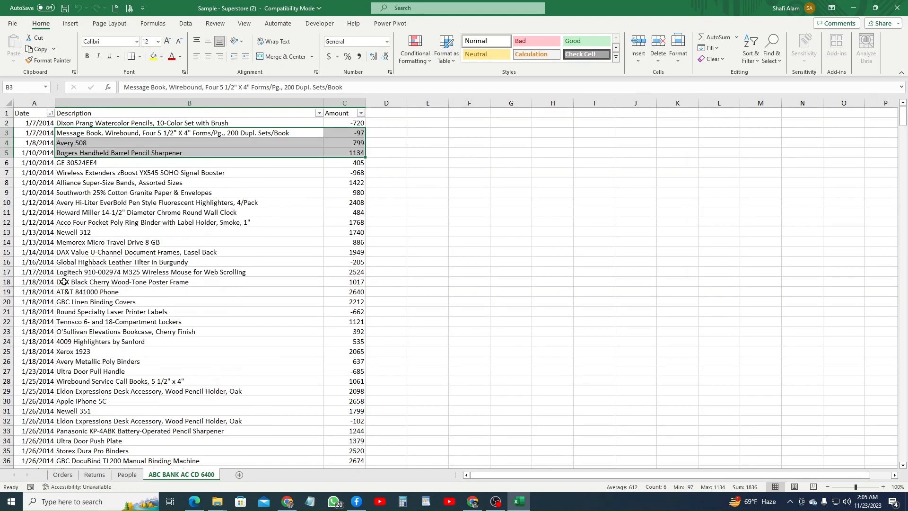
{"action": "left_click_drag", "start_coordinate": [69, 242], "coordinate": [334, 288]}
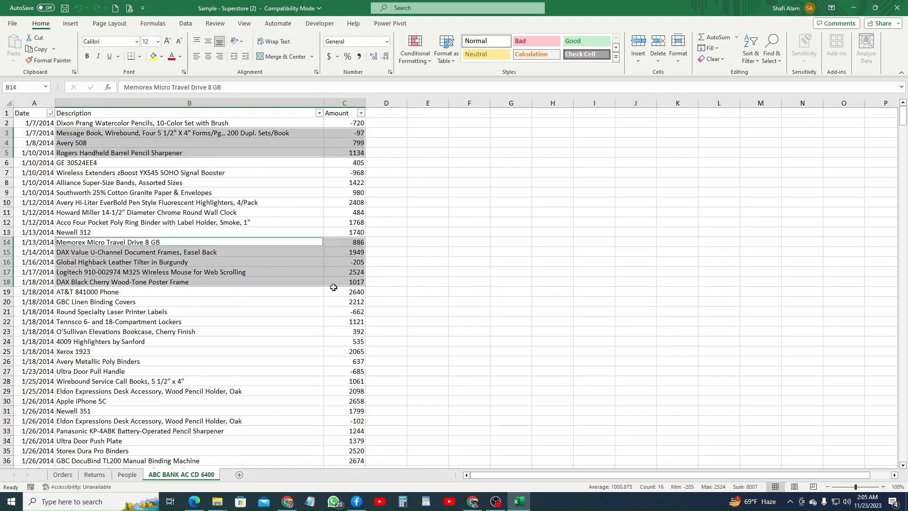
{"action": "scroll", "coordinate": [334, 287], "scroll_direction": "down", "scroll_amount": 2}
{"action": "left_click_drag", "start_coordinate": [111, 332], "coordinate": [356, 360]}
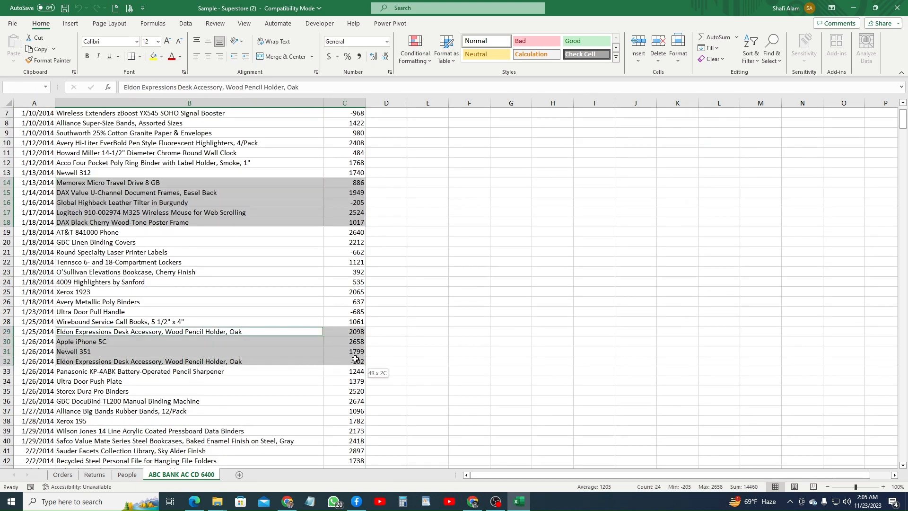
- Extend the multiple selection with B40:C46, B57:C61, B71:C75 and another Description and Amount block starting at B82
{"action": "scroll", "coordinate": [356, 359], "scroll_direction": "down", "scroll_amount": 6}
{"action": "left_click_drag", "start_coordinate": [75, 262], "coordinate": [336, 319]}
{"action": "scroll", "coordinate": [336, 319], "scroll_direction": "down", "scroll_amount": 4}
{"action": "left_click_drag", "start_coordinate": [82, 310], "coordinate": [357, 354]}
{"action": "scroll", "coordinate": [358, 354], "scroll_direction": "down", "scroll_amount": 4}
{"action": "left_click_drag", "start_coordinate": [84, 332], "coordinate": [351, 371]}
{"action": "scroll", "coordinate": [213, 451], "scroll_direction": "down", "scroll_amount": 4}
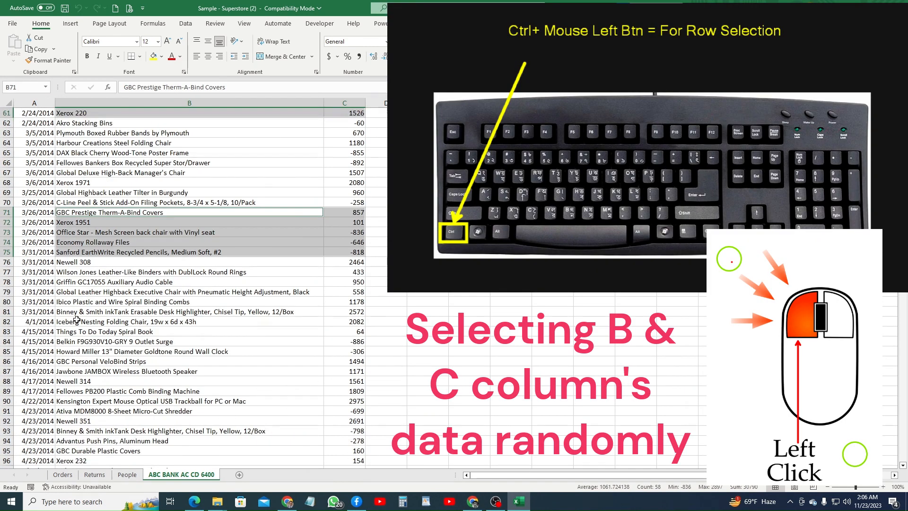
{"action": "left_click_drag", "start_coordinate": [77, 319], "coordinate": [352, 374]}
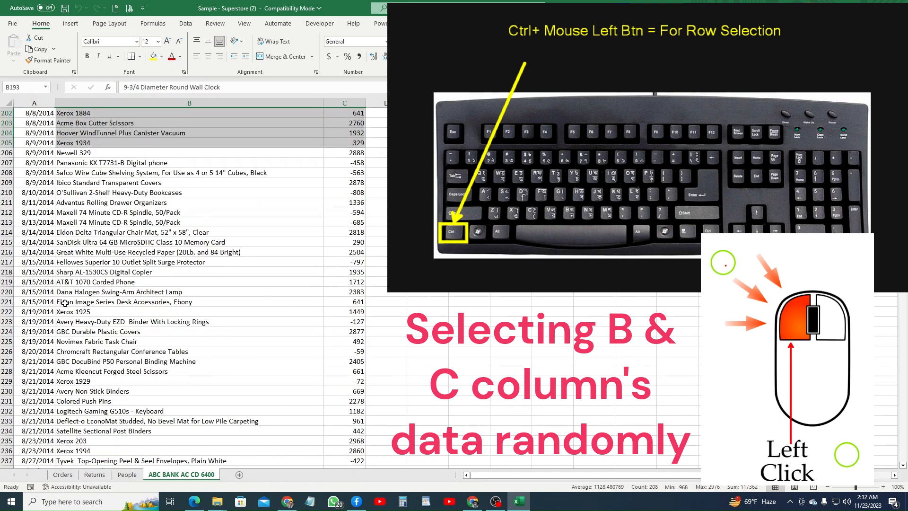
- Add the Description and Amount blocks B221:C233, B242:C250 and B257:C263 to the current selection
{"action": "left_click_drag", "start_coordinate": [65, 302], "coordinate": [314, 401]}
{"action": "scroll", "coordinate": [314, 401], "scroll_direction": "down", "scroll_amount": 4}
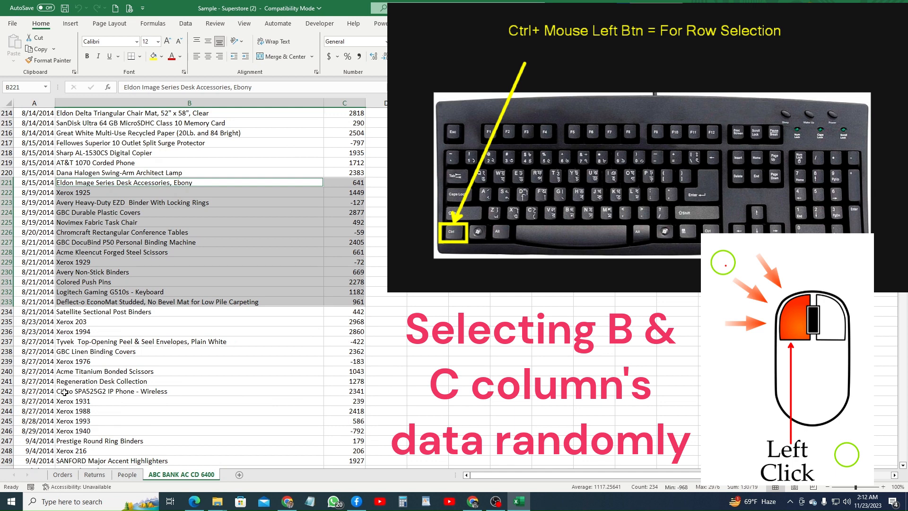
{"action": "left_click_drag", "start_coordinate": [64, 391], "coordinate": [341, 467]}
{"action": "scroll", "coordinate": [161, 345], "scroll_direction": "down", "scroll_amount": 5}
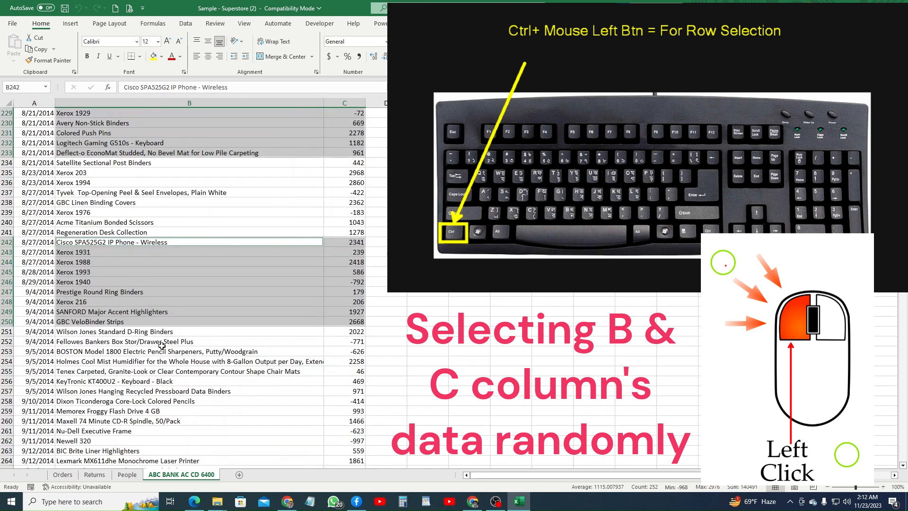
{"action": "left_click", "coordinate": [124, 393], "text": "ctrl"}
{"action": "left_click_drag", "start_coordinate": [124, 393], "coordinate": [359, 451]}
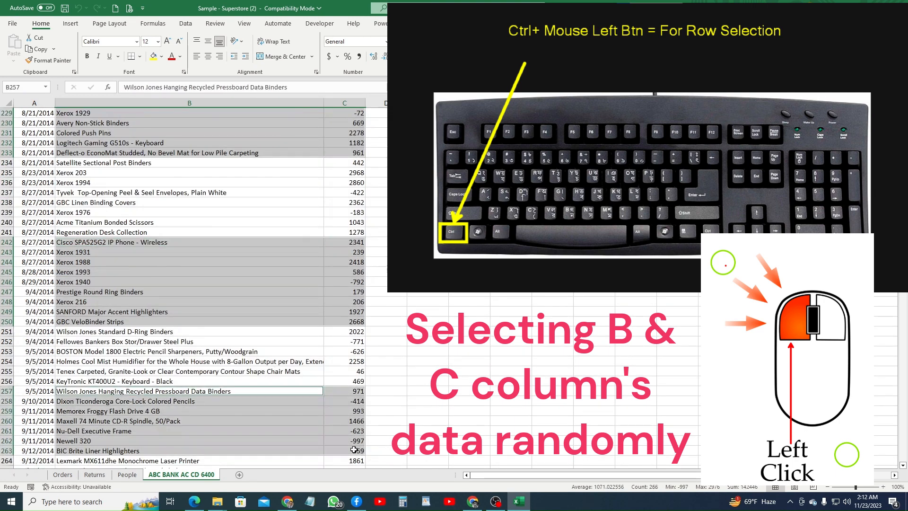
{"action": "scroll", "coordinate": [293, 441], "scroll_direction": "down", "scroll_amount": 6}
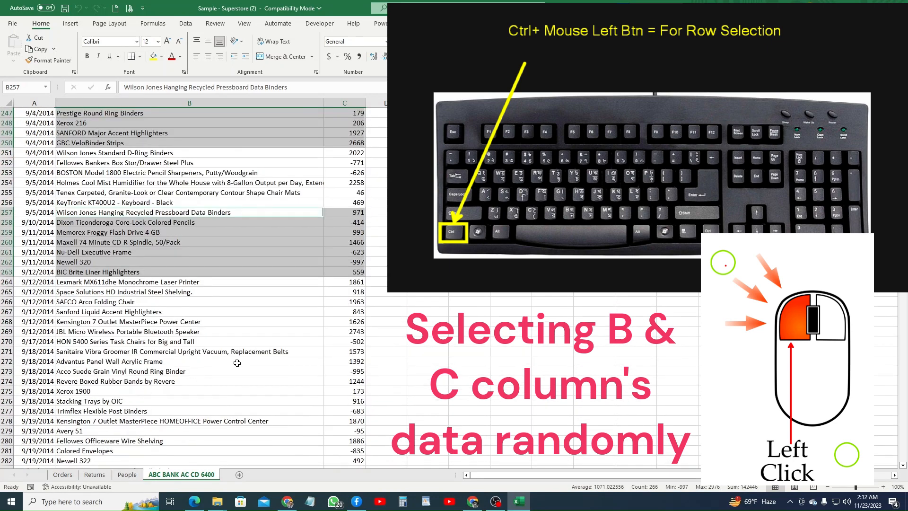
- Add the blocks B272:C278, B289:C297, B306:C313 and B323:C336 to the current selection
{"action": "left_click_drag", "start_coordinate": [69, 363], "coordinate": [333, 413]}
{"action": "scroll", "coordinate": [332, 413], "scroll_direction": "down", "scroll_amount": 6}
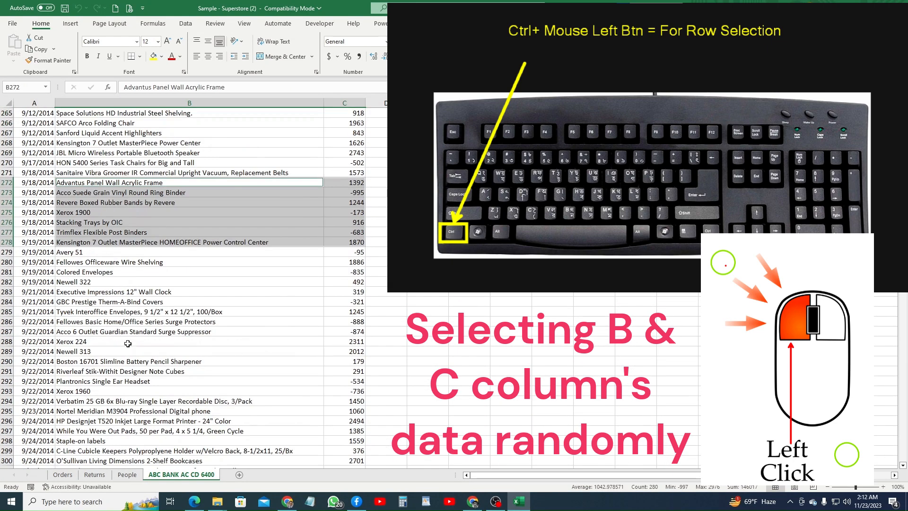
{"action": "left_click_drag", "start_coordinate": [66, 352], "coordinate": [350, 430]}
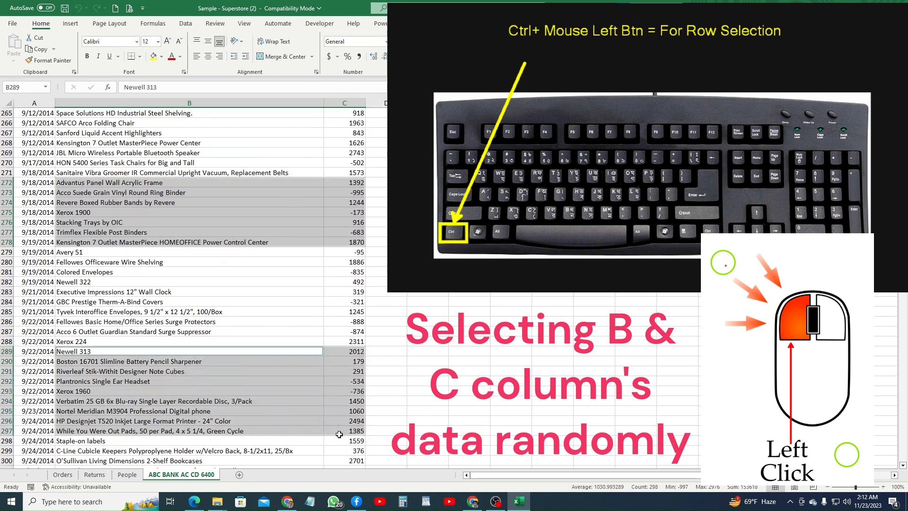
{"action": "scroll", "coordinate": [113, 362], "scroll_direction": "down", "scroll_amount": 5}
{"action": "left_click_drag", "start_coordinate": [66, 372], "coordinate": [343, 439]}
{"action": "scroll", "coordinate": [261, 418], "scroll_direction": "down", "scroll_amount": 5}
{"action": "left_click_drag", "start_coordinate": [66, 391], "coordinate": [350, 479]}
{"action": "scroll", "coordinate": [211, 414], "scroll_direction": "down", "scroll_amount": 4}
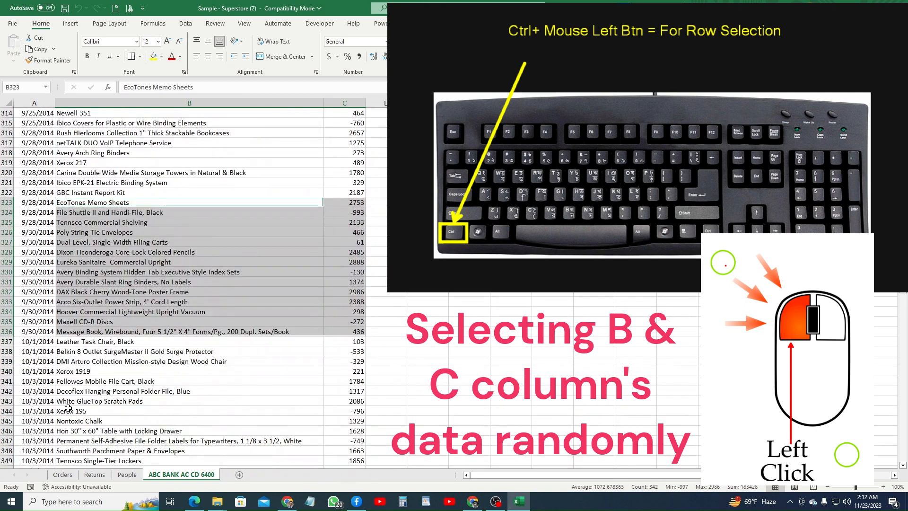
- Continue the multiple selection with the blocks B344:C352, B362:C368 and B466:C472
{"action": "left_click_drag", "start_coordinate": [66, 410], "coordinate": [313, 452]}
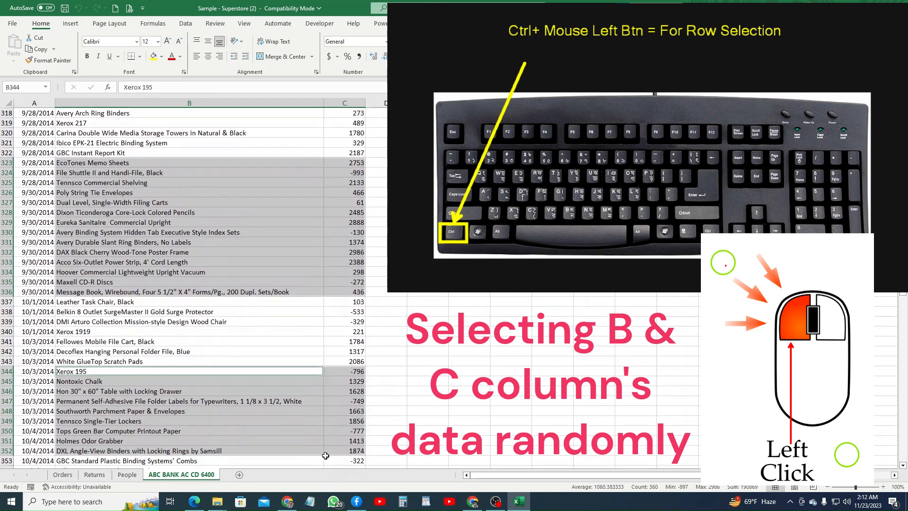
{"action": "scroll", "coordinate": [264, 411], "scroll_direction": "down", "scroll_amount": 5}
{"action": "left_click_drag", "start_coordinate": [71, 400], "coordinate": [340, 462]}
{"action": "scroll", "coordinate": [315, 438], "scroll_direction": "down", "scroll_amount": 5}
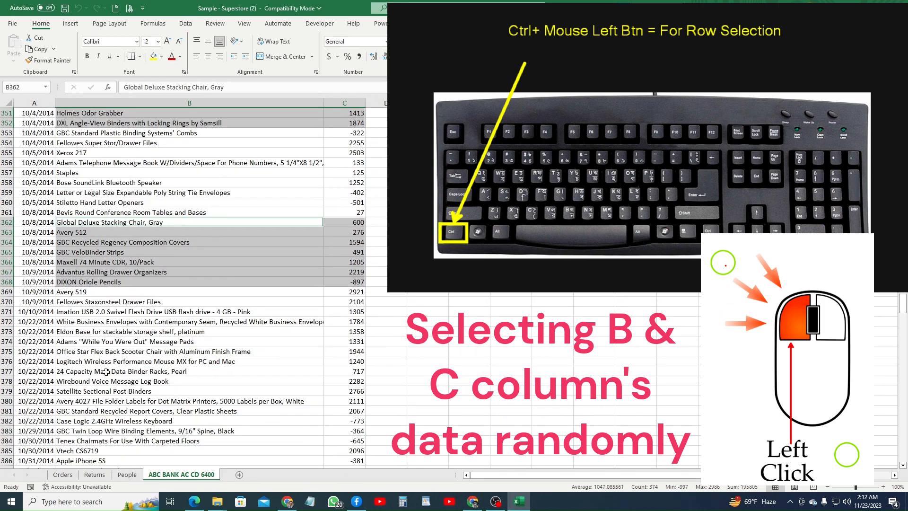
{"action": "left_click_drag", "start_coordinate": [75, 391], "coordinate": [343, 451]}
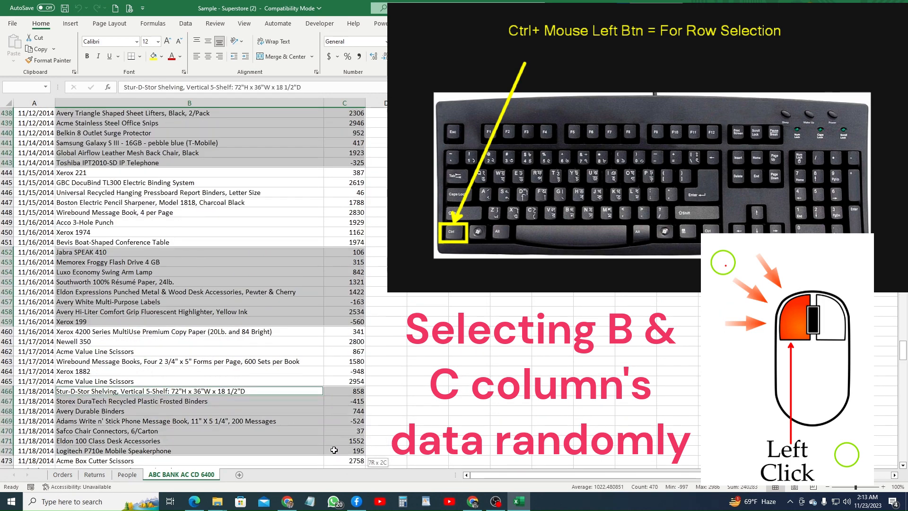
{"action": "scroll", "coordinate": [126, 383], "scroll_direction": "down", "scroll_amount": 6}
- Add more scattered Description and Amount blocks down to the last December entries, including B636:C638, B644:C648 and B657:C659
{"action": "left_click_drag", "start_coordinate": [83, 392], "coordinate": [345, 443], "text": "ctrl"}
{"action": "scroll", "coordinate": [182, 419], "scroll_direction": "down", "scroll_amount": 5}
{"action": "left_click_drag", "start_coordinate": [88, 380], "coordinate": [348, 442], "text": "ctrl"}
{"action": "scroll", "coordinate": [298, 448], "scroll_direction": "down", "scroll_amount": 5}
{"action": "left_click_drag", "start_coordinate": [94, 390], "coordinate": [348, 431], "text": "ctrl"}
{"action": "scroll", "coordinate": [228, 447], "scroll_direction": "down", "scroll_amount": 5}
{"action": "scroll", "coordinate": [228, 448], "scroll_direction": "down", "scroll_amount": 1}
{"action": "left_click_drag", "start_coordinate": [85, 351], "coordinate": [343, 402], "text": "ctrl"}
{"action": "scroll", "coordinate": [200, 447], "scroll_direction": "down", "scroll_amount": 5}
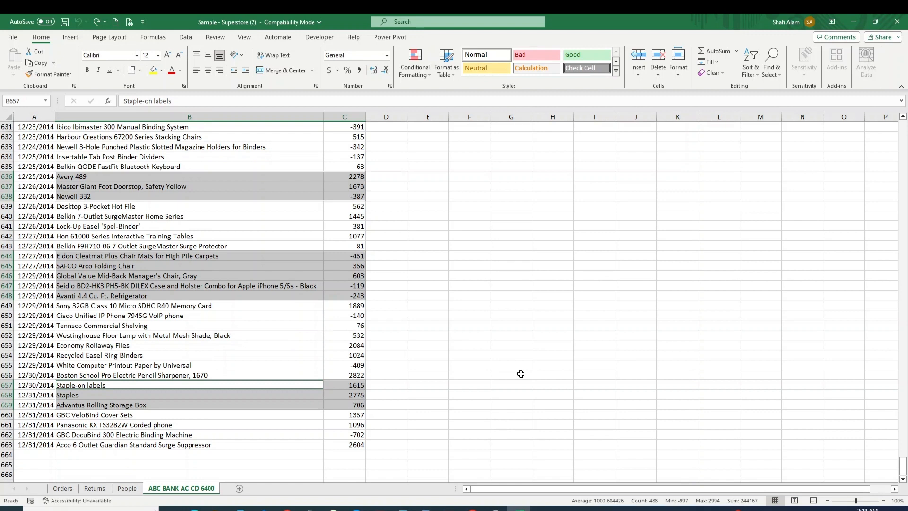
- Fill all selected cells at once with "FUND TRANSFER CD" followed by the receiving account number
{"action": "type", "text": "FU"}
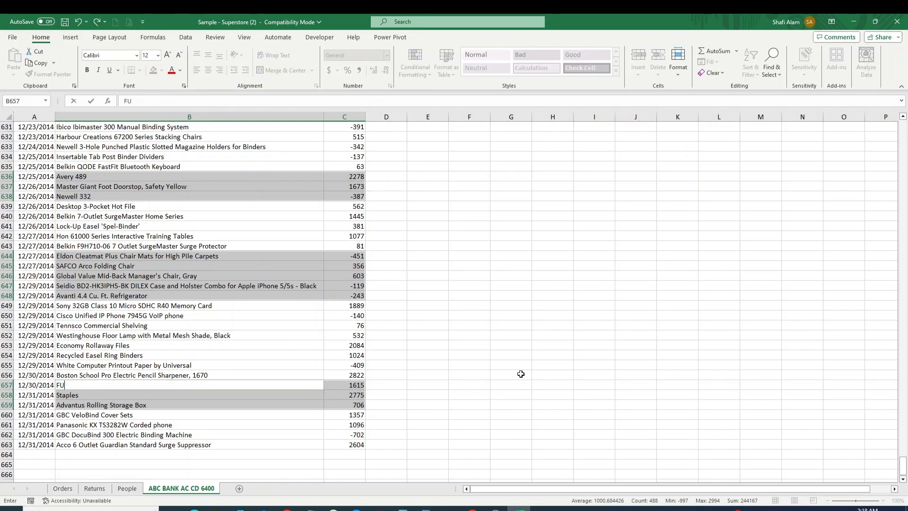
{"action": "type", "text": "ND TRANSF"}
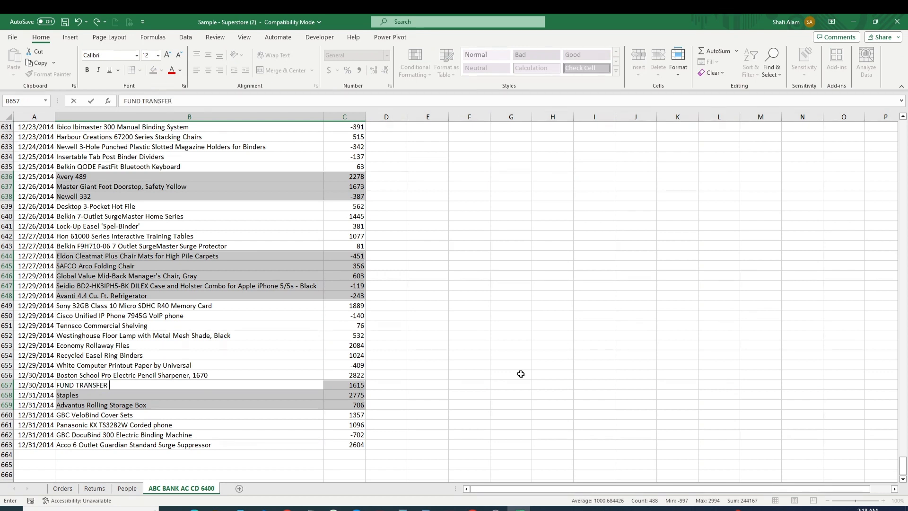
{"action": "type", "text": "ER CD 8700"}
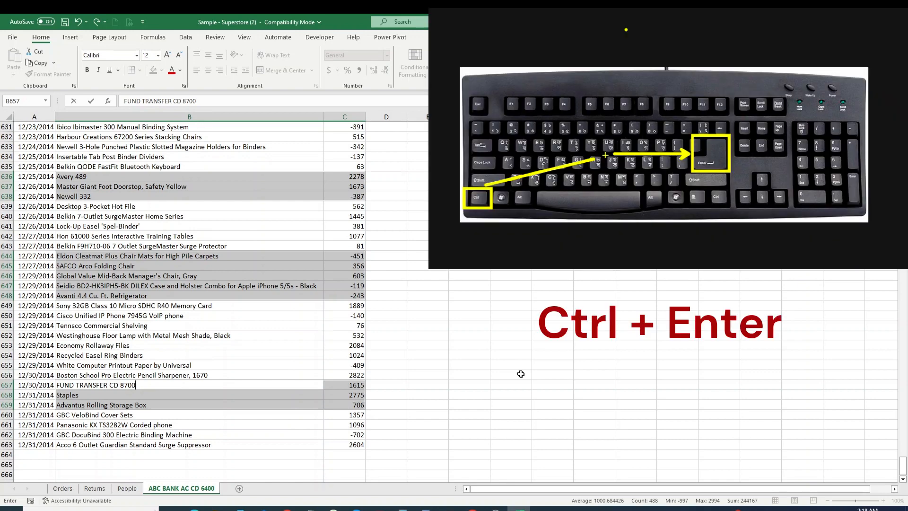
{"action": "key", "text": "ctrl+Return"}
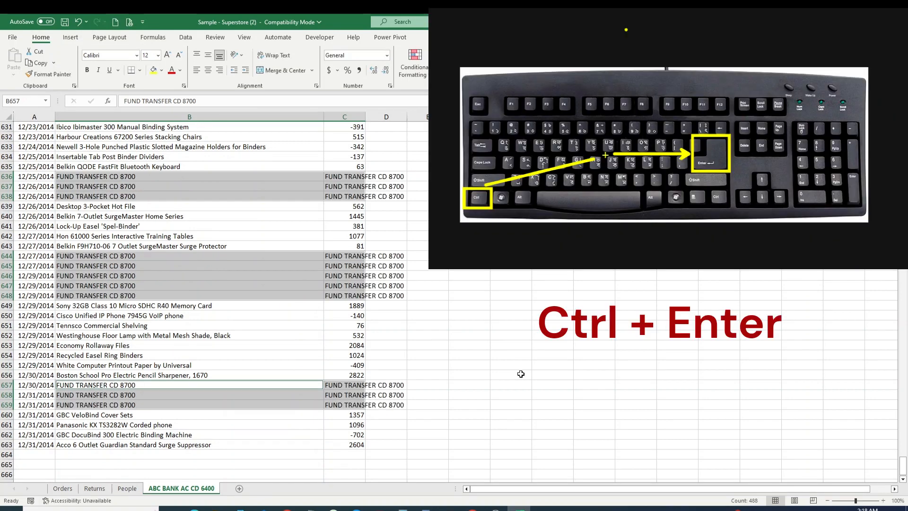
- Return to the start of the sheet and widen the Amount column to fit the filled text
{"action": "scroll", "coordinate": [521, 373], "scroll_direction": "up", "scroll_amount": 20}
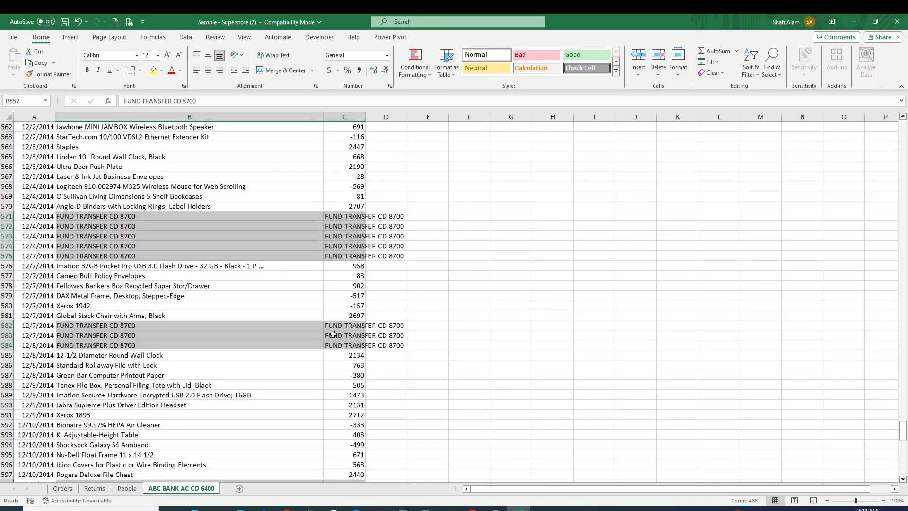
{"action": "scroll", "coordinate": [284, 345], "scroll_direction": "up", "scroll_amount": 18}
{"action": "scroll", "coordinate": [187, 342], "scroll_direction": "up", "scroll_amount": 20}
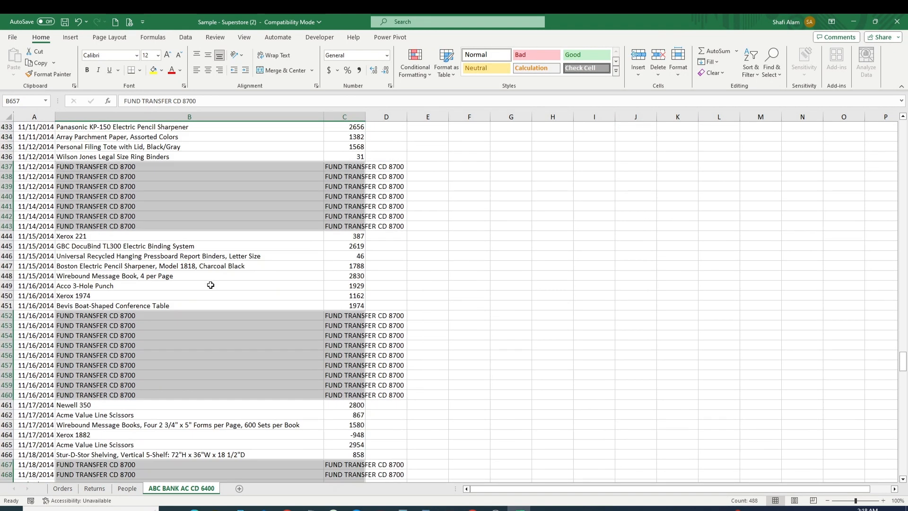
{"action": "scroll", "coordinate": [258, 231], "scroll_direction": "up", "scroll_amount": 20}
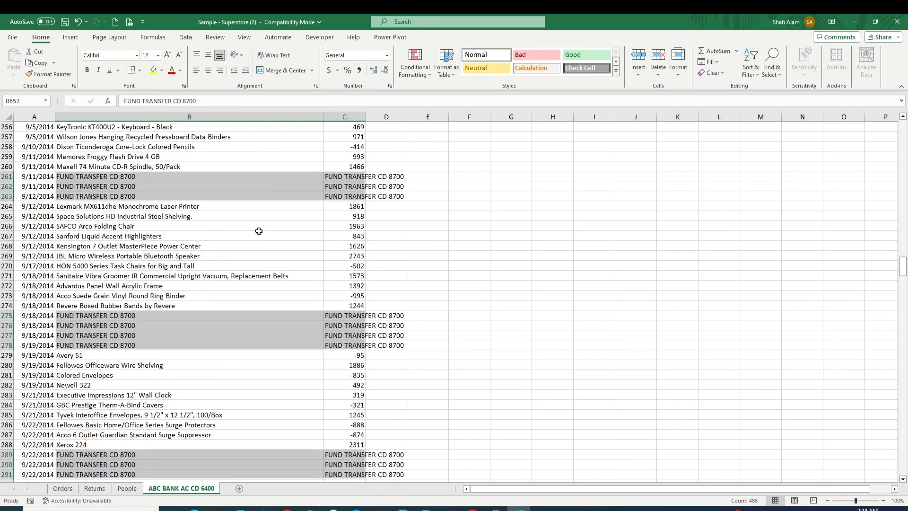
{"action": "scroll", "coordinate": [259, 230], "scroll_direction": "up", "scroll_amount": 20}
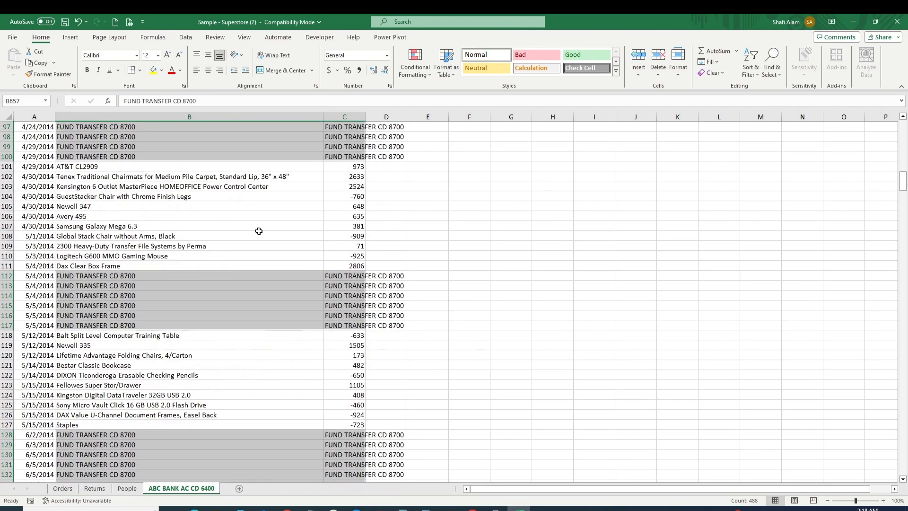
{"action": "key", "text": "ctrl+Home"}
{"action": "left_click_drag", "start_coordinate": [365, 117], "coordinate": [455, 117]}
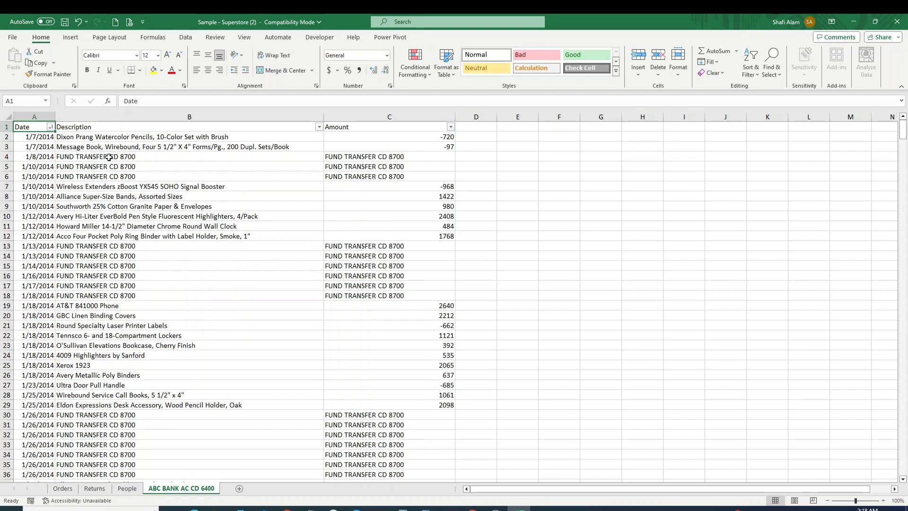
- Examine the fund transfer entries in the Description and Amount columns near the start of the sheet
{"action": "left_click_drag", "start_coordinate": [109, 157], "coordinate": [109, 177]}
{"action": "left_click_drag", "start_coordinate": [114, 246], "coordinate": [113, 266]}
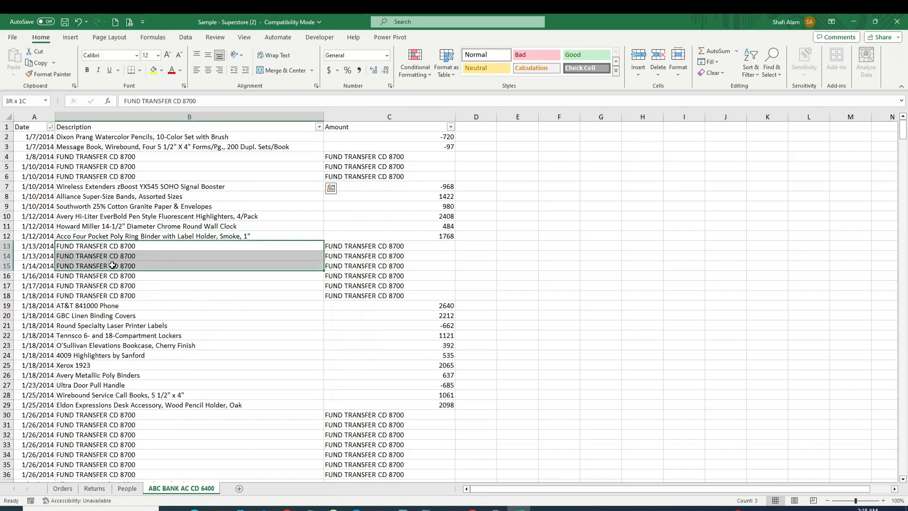
{"action": "left_click", "coordinate": [364, 158]}
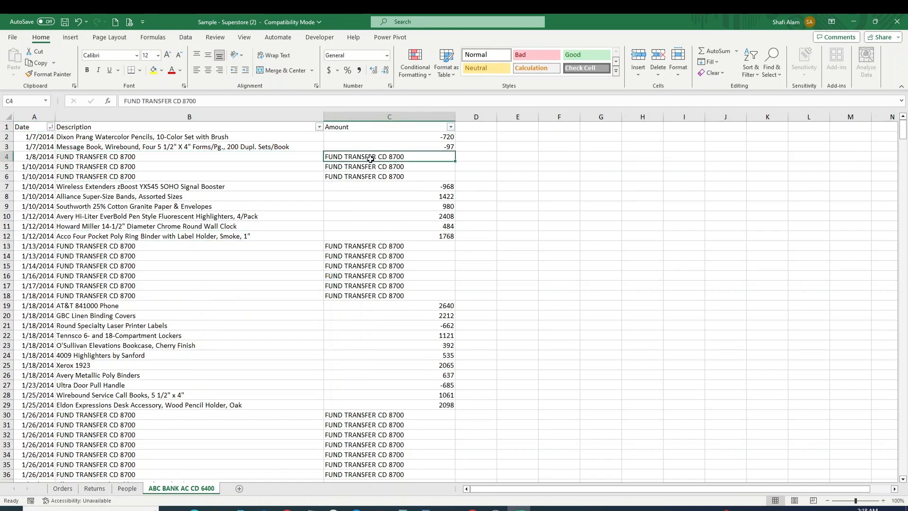
{"action": "left_click", "coordinate": [368, 125]}
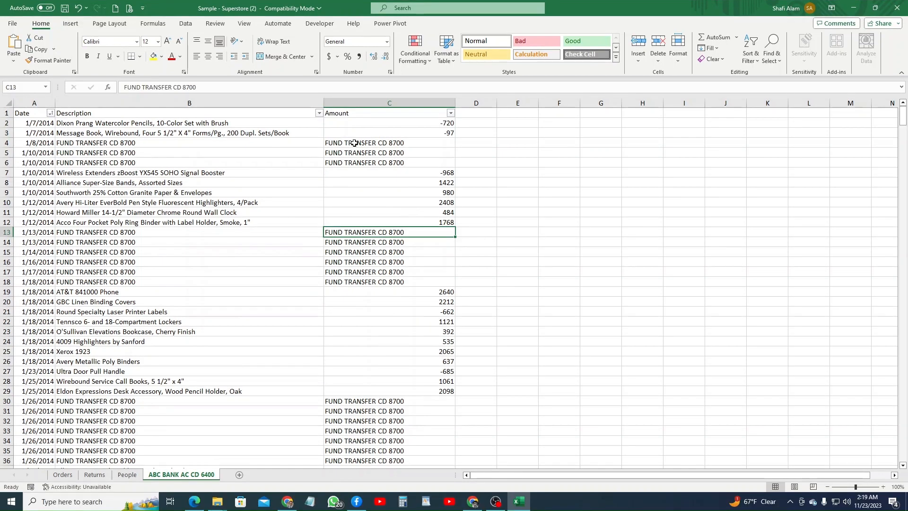
- Copy the full fund transfer text from Amount cell C13
{"action": "left_click_drag", "start_coordinate": [354, 143], "coordinate": [356, 154]}
{"action": "left_click_drag", "start_coordinate": [363, 234], "coordinate": [365, 289]}
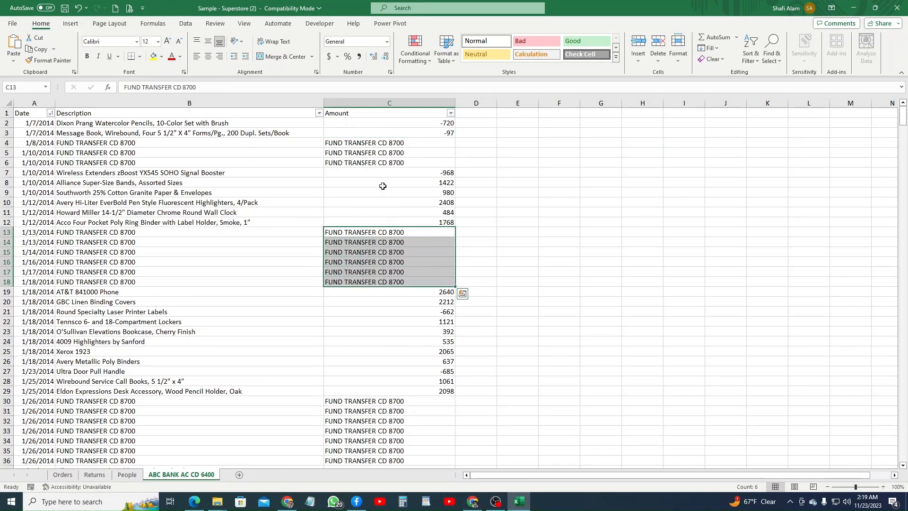
{"action": "left_click_drag", "start_coordinate": [204, 87], "coordinate": [97, 84]}
{"action": "key", "text": "ctrl+c"}
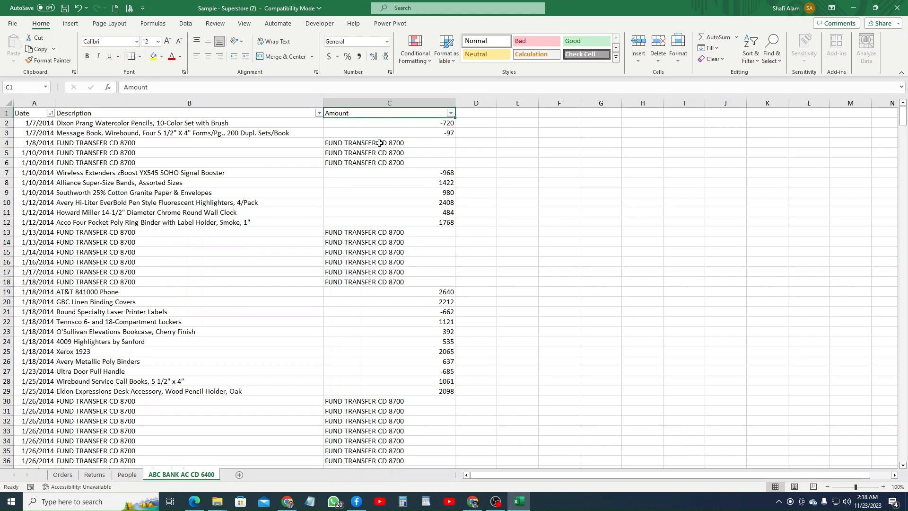
{"action": "left_click_drag", "start_coordinate": [205, 93], "coordinate": [106, 88]}
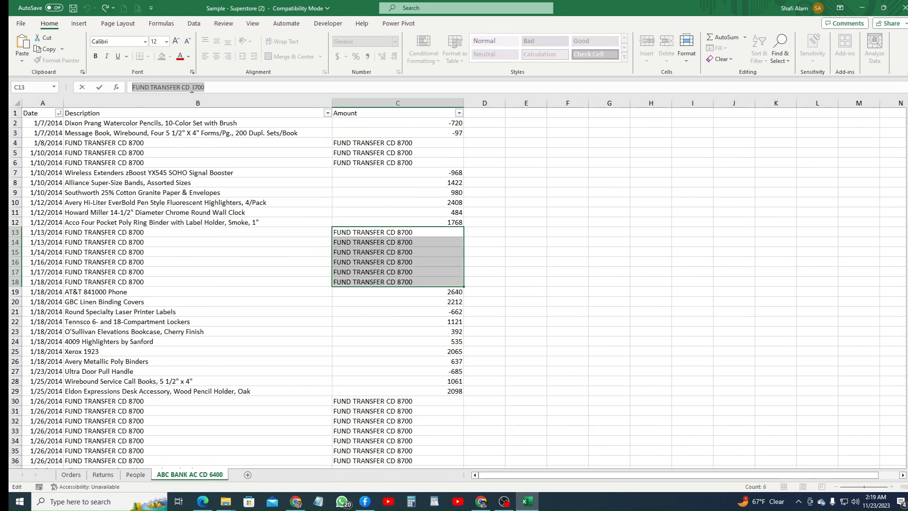
- Replace every occurrence of the copied fund transfer text in the Amount column with 500
{"action": "left_click", "coordinate": [391, 104]}
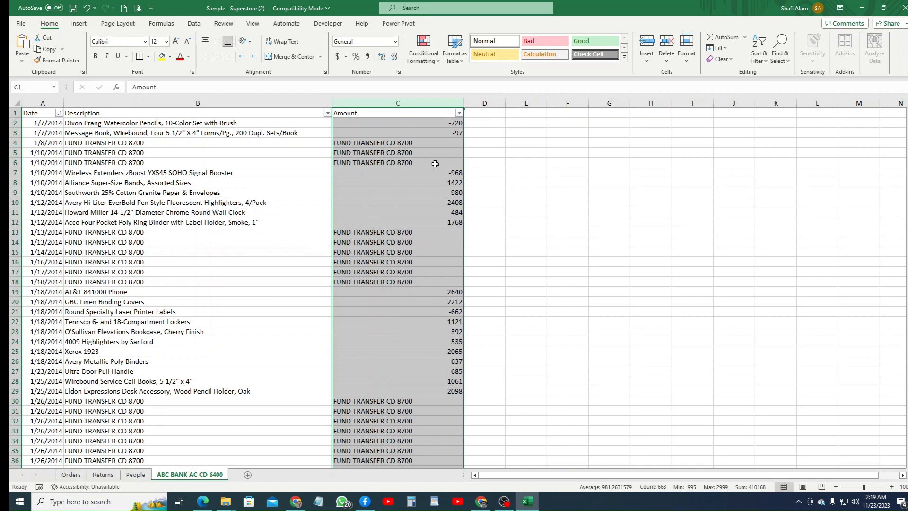
{"action": "key", "text": "ctrl+h"}
{"action": "left_click_drag", "start_coordinate": [632, 255], "coordinate": [540, 268]}
{"action": "key", "text": "ctrl+v"}
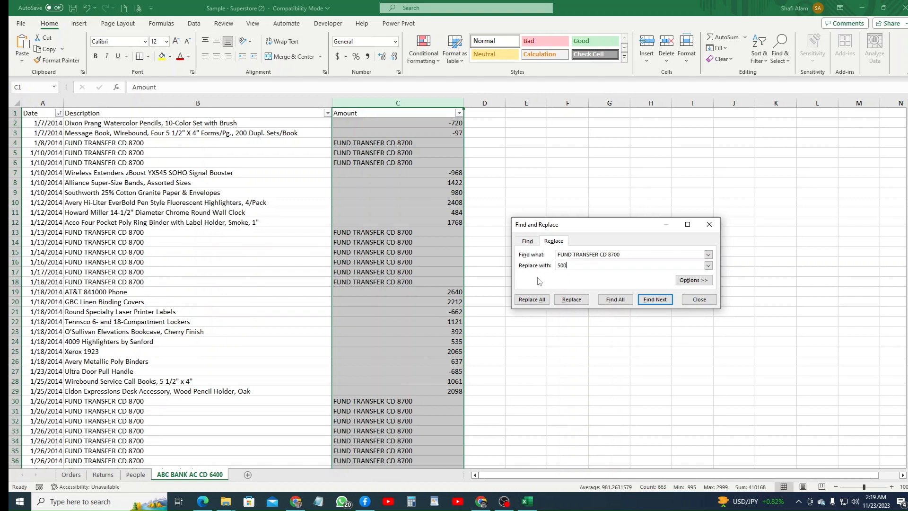
{"action": "left_click", "coordinate": [532, 300]}
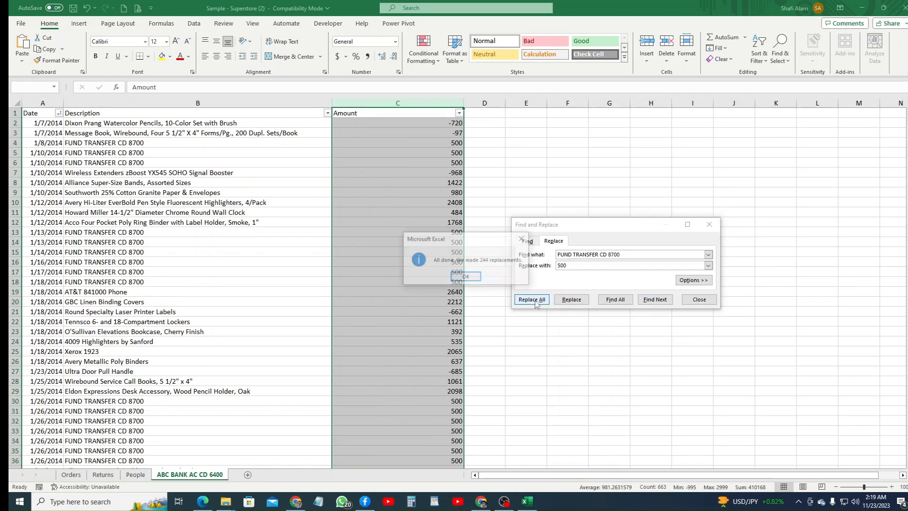
{"action": "left_click", "coordinate": [467, 279]}
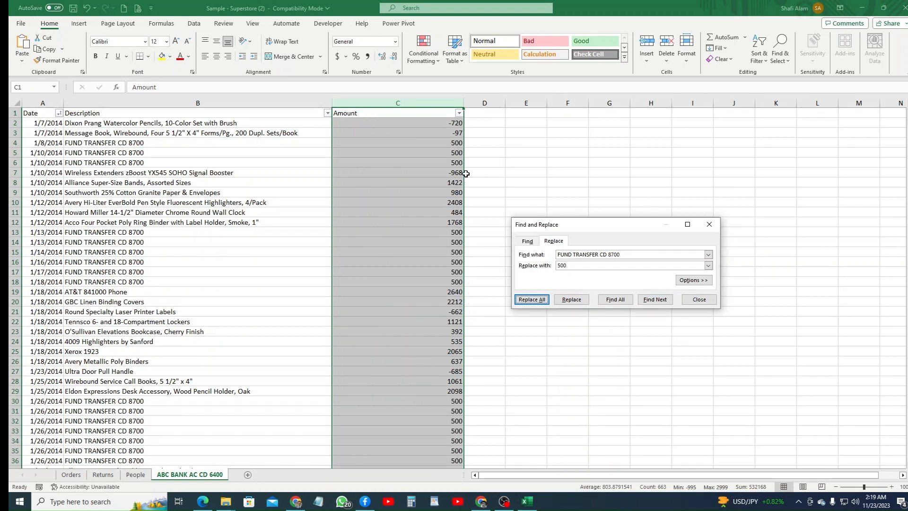
- Color the fund transfer amounts in C4:C6 and C13:C18 red
{"action": "left_click_drag", "start_coordinate": [452, 142], "coordinate": [457, 163]}
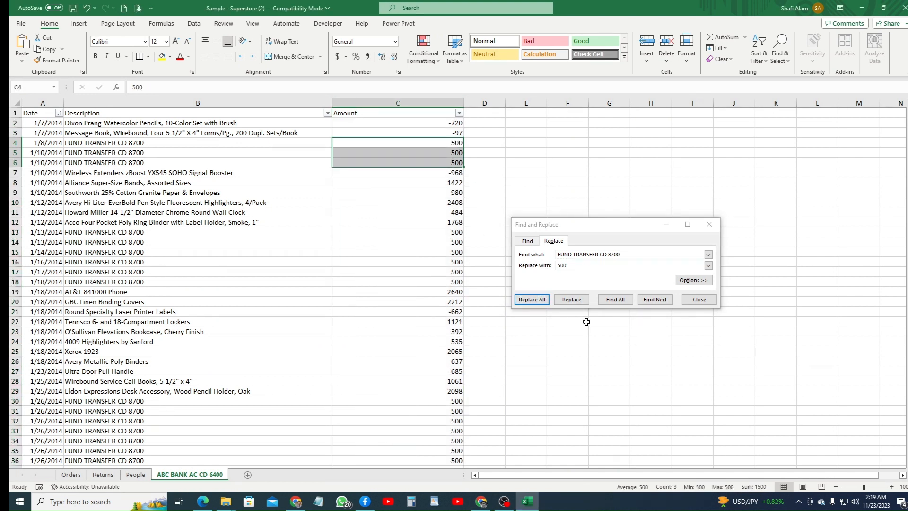
{"action": "left_click", "coordinate": [699, 300]}
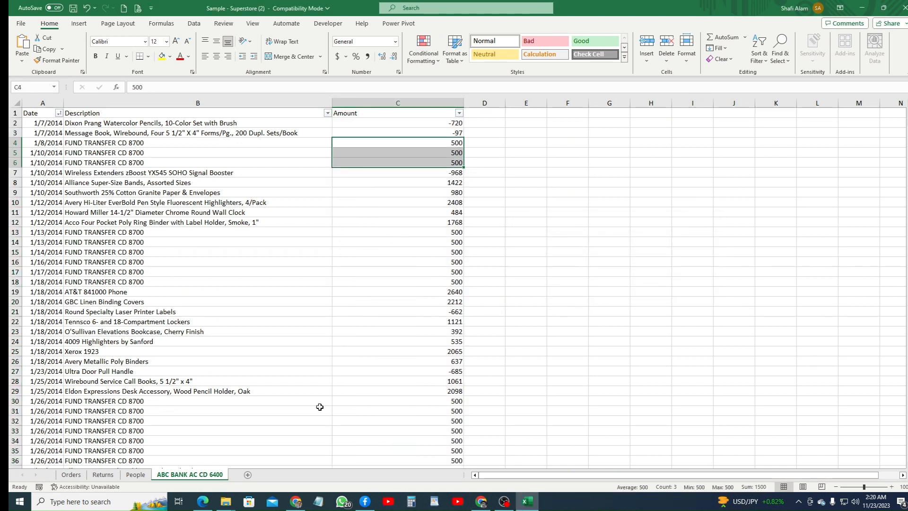
{"action": "left_click", "coordinate": [180, 57]}
{"action": "left_click_drag", "start_coordinate": [445, 232], "coordinate": [448, 279]}
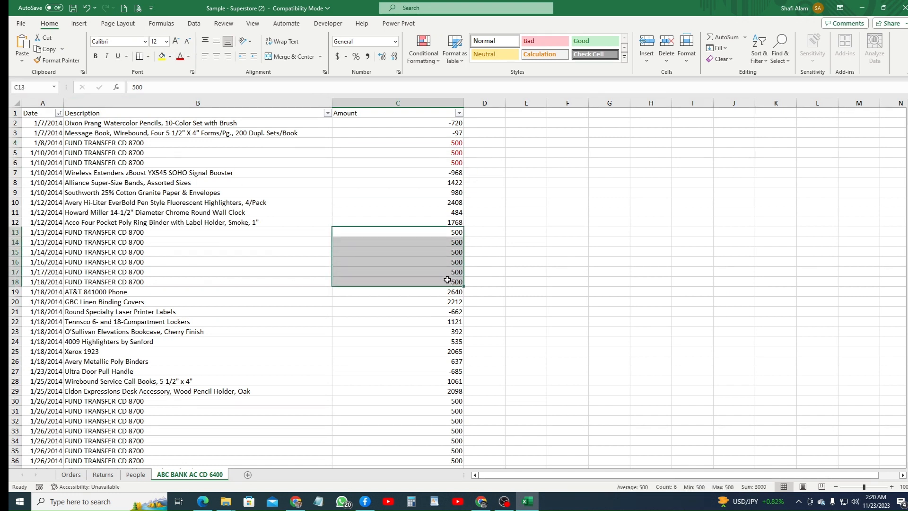
{"action": "left_click", "coordinate": [180, 57]}
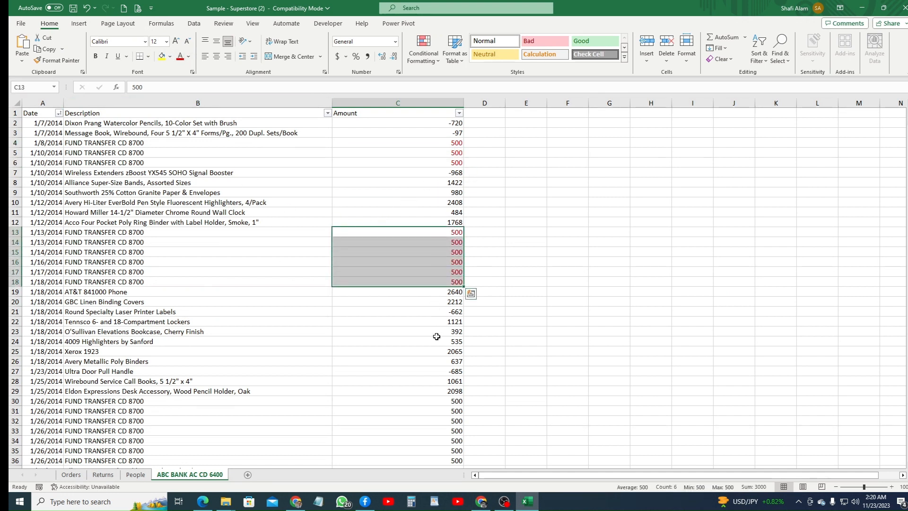
{"action": "scroll", "coordinate": [446, 348], "scroll_direction": "down", "scroll_amount": 4}
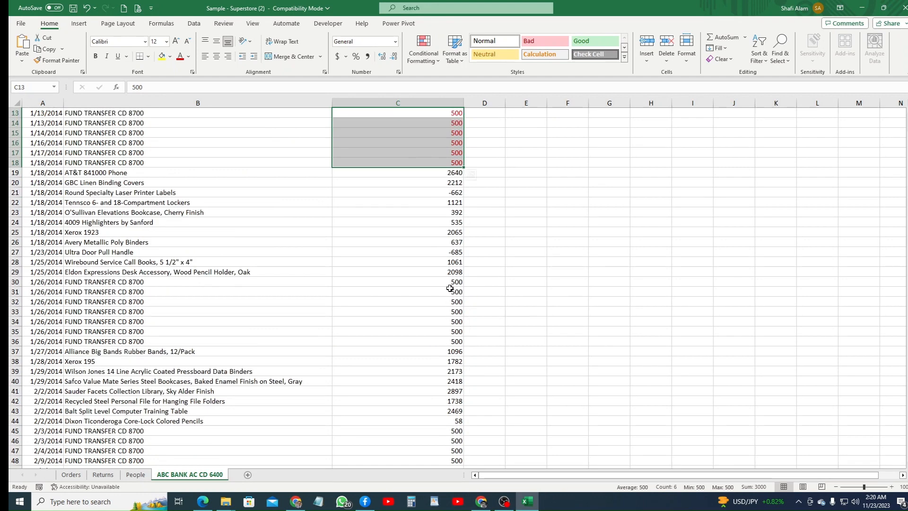
{"action": "left_click_drag", "start_coordinate": [450, 284], "coordinate": [453, 340]}
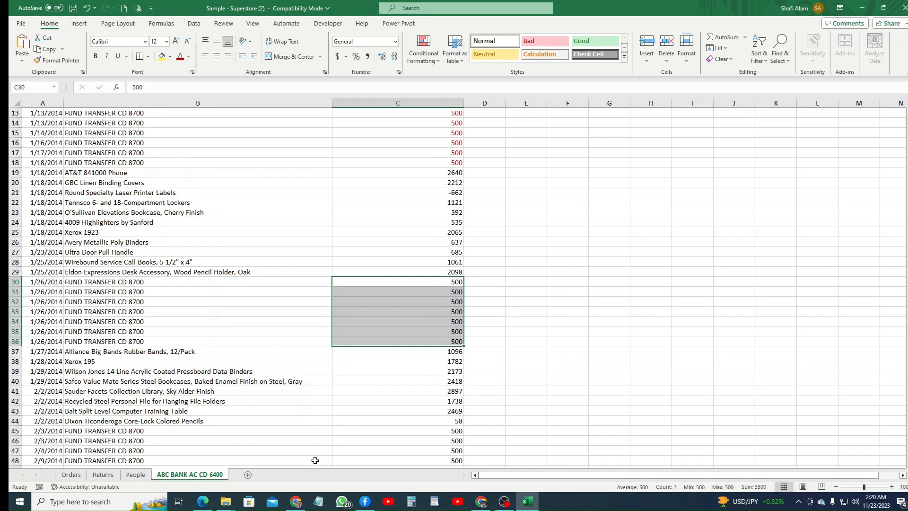
{"action": "left_click", "coordinate": [279, 421]}
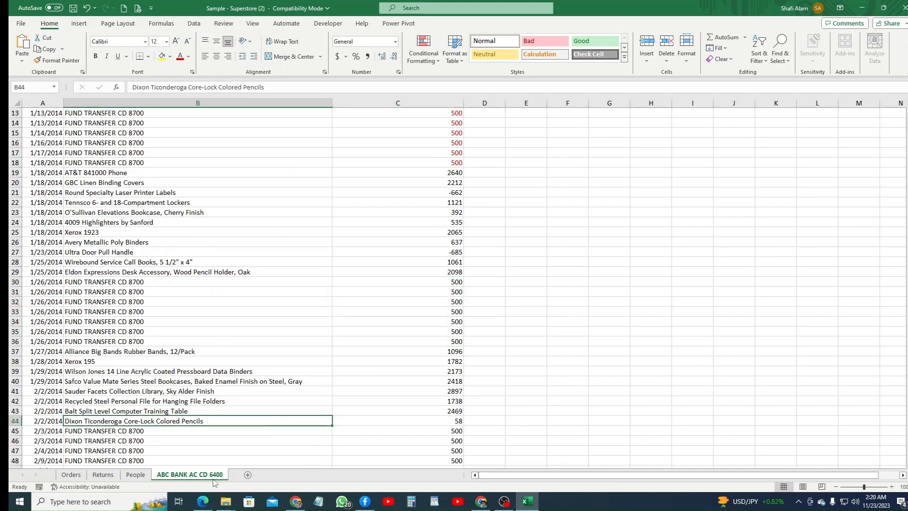
- Duplicate the ABC BANK sheet and rename the copy "XYZ BANK AC CD" followed by the second bank's account number
{"action": "left_click_drag", "start_coordinate": [211, 477], "coordinate": [293, 477]}
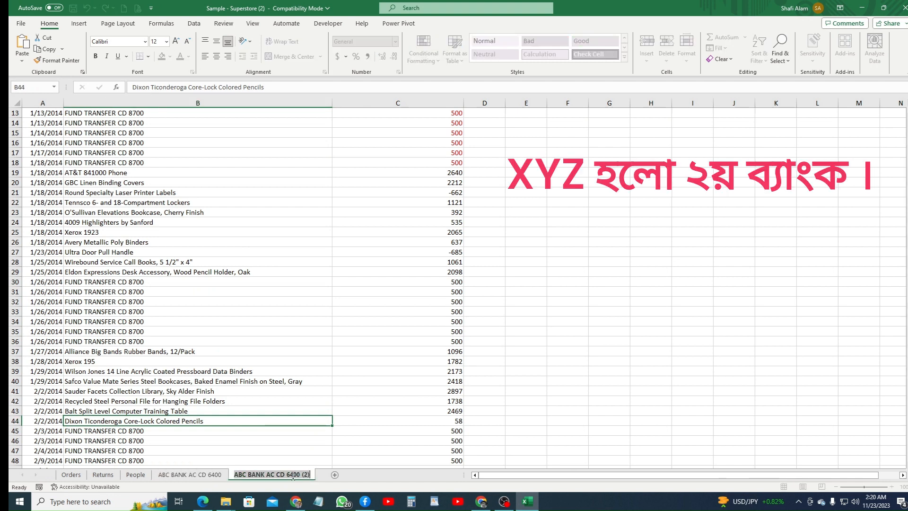
{"action": "left_click", "coordinate": [249, 476]}
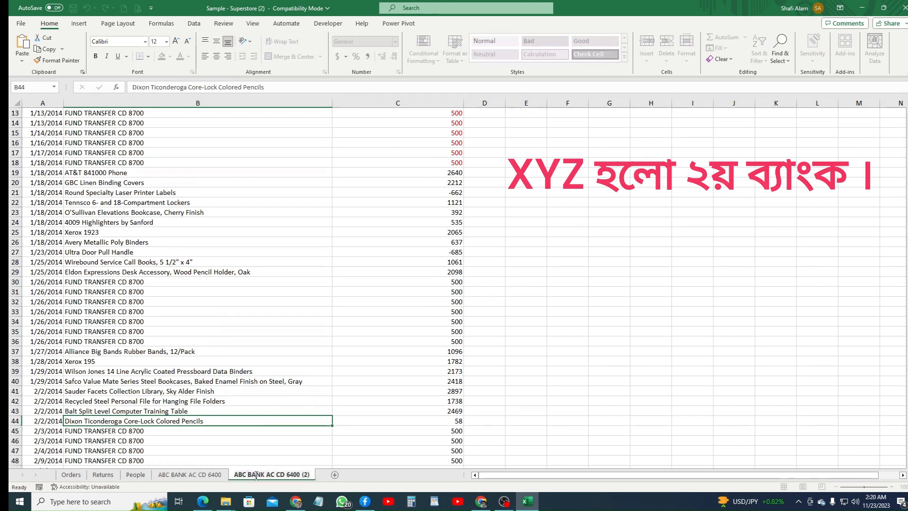
{"action": "key", "text": "BackSpace"}
{"action": "key", "text": "BackSpace"}
{"action": "key", "text": "BackSpace"}
{"action": "type", "text": "XYZ"}
{"action": "key", "text": "BackSpace"}
{"action": "key", "text": "BackSpace"}
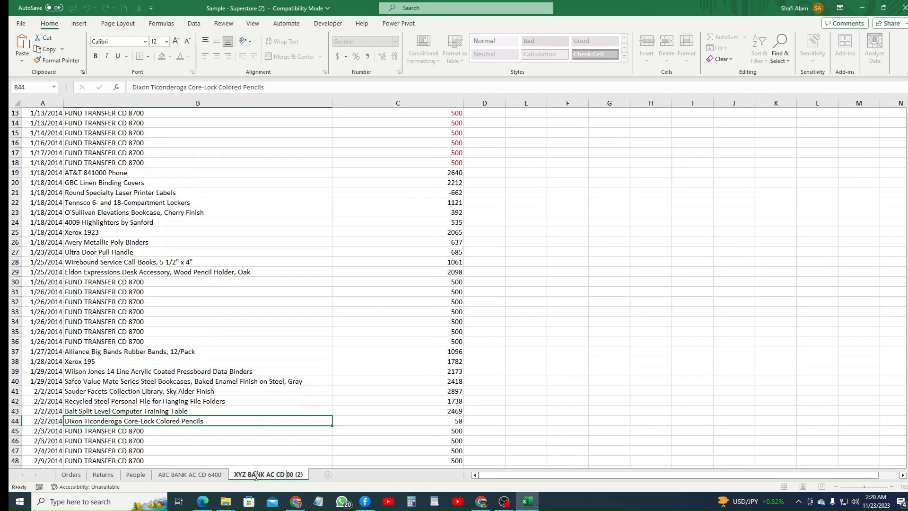
{"action": "type", "text": "87"}
{"action": "key", "text": "End"}
{"action": "key", "text": "BackSpace"}
{"action": "key", "text": "BackSpace"}
{"action": "key", "text": "BackSpace"}
{"action": "key", "text": "Return"}
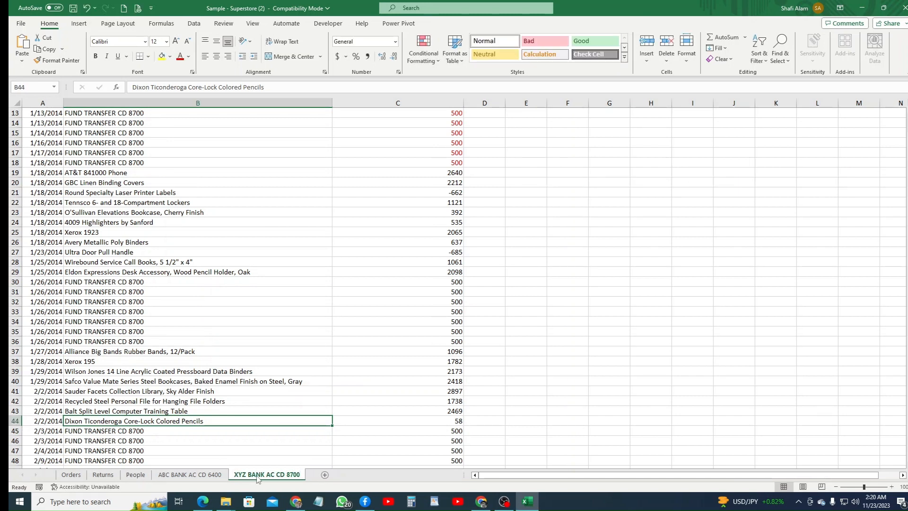
- Compare the entries on the ABC BANK sheet with those on the duplicated XYZ BANK sheet
{"action": "left_click", "coordinate": [197, 475]}
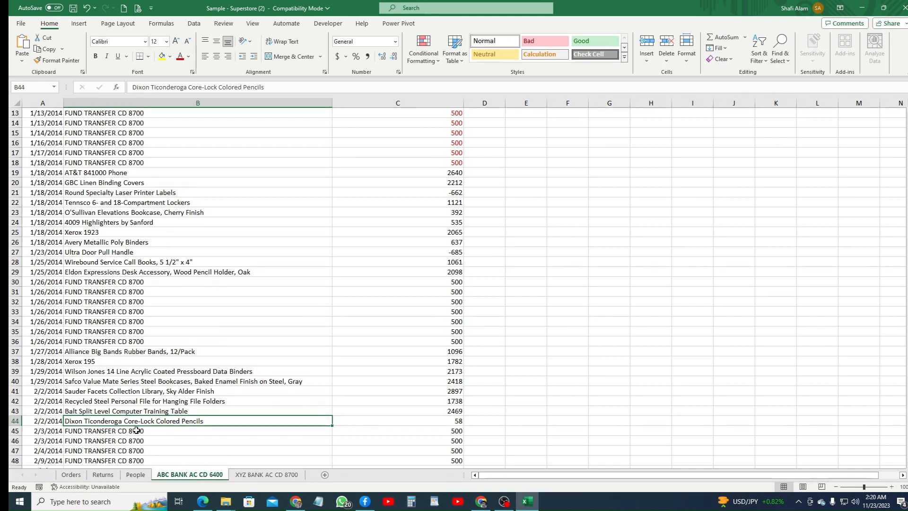
{"action": "left_click", "coordinate": [73, 292]}
{"action": "left_click", "coordinate": [267, 476]}
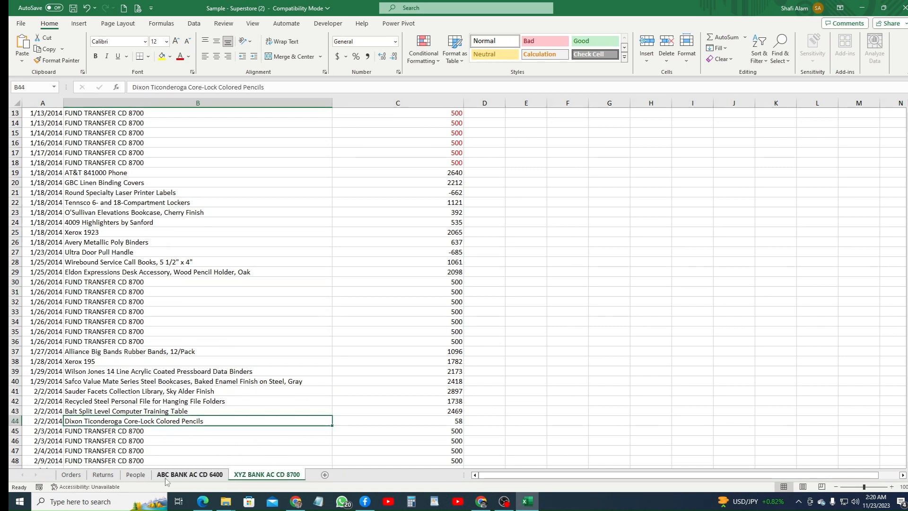
{"action": "left_click", "coordinate": [177, 475]}
{"action": "left_click", "coordinate": [108, 351]}
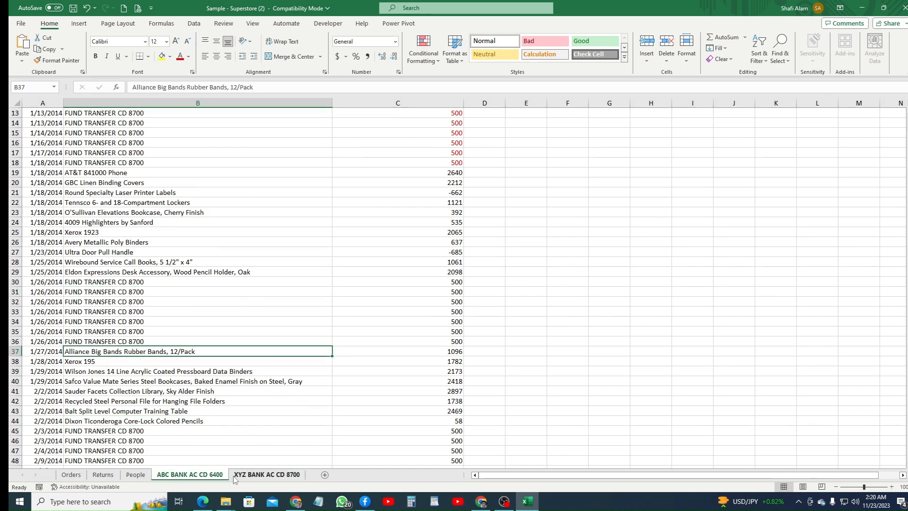
{"action": "left_click", "coordinate": [261, 476]}
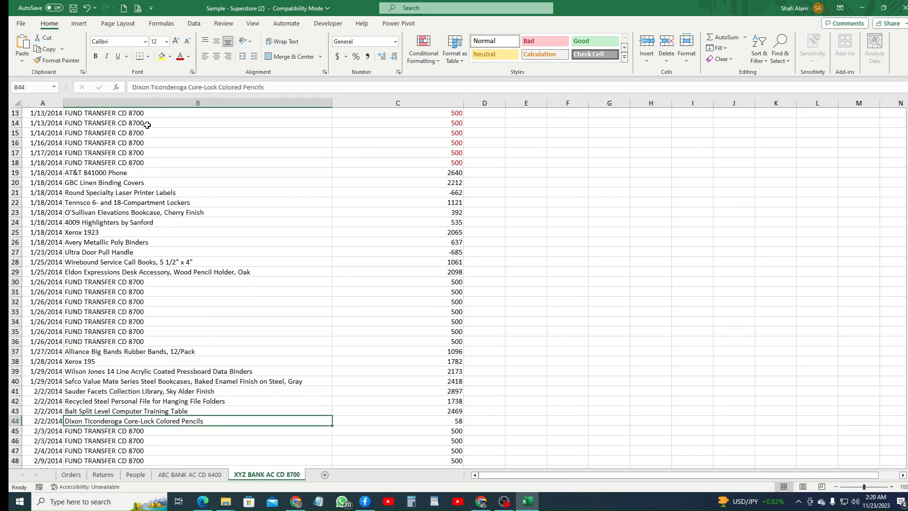
- Copy the fund transfer text from Description cell B4 of the XYZ BANK sheet
{"action": "scroll", "coordinate": [161, 123], "scroll_direction": "up", "scroll_amount": 4}
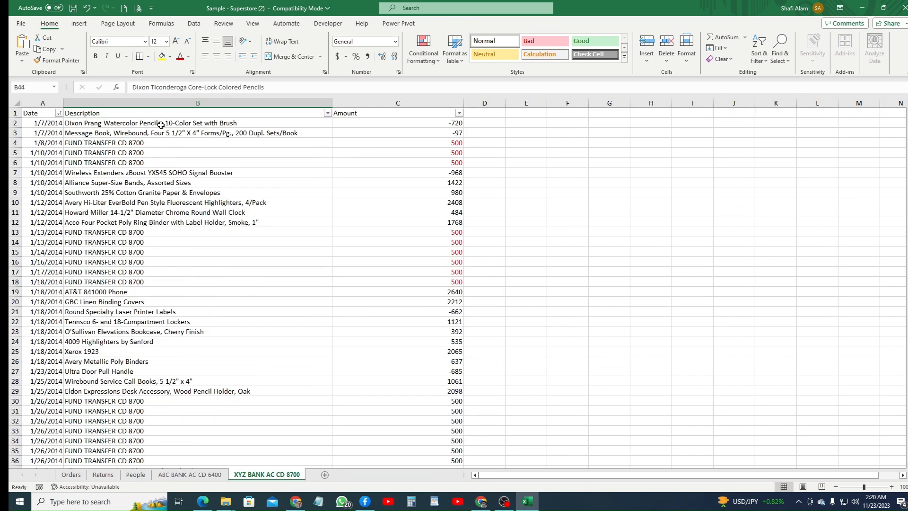
{"action": "left_click", "coordinate": [137, 144]}
{"action": "left_click_drag", "start_coordinate": [218, 88], "coordinate": [114, 95]}
{"action": "key", "text": "ctrl+c"}
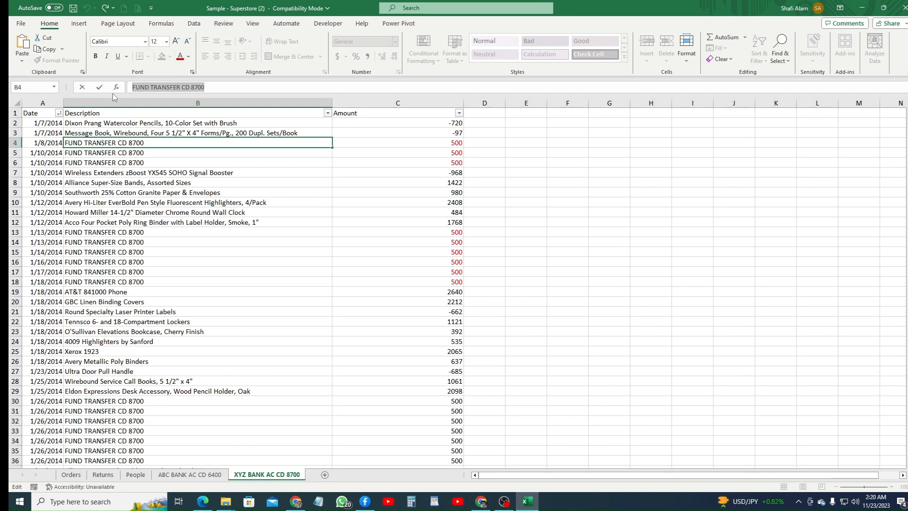
{"action": "key", "text": "Escape"}
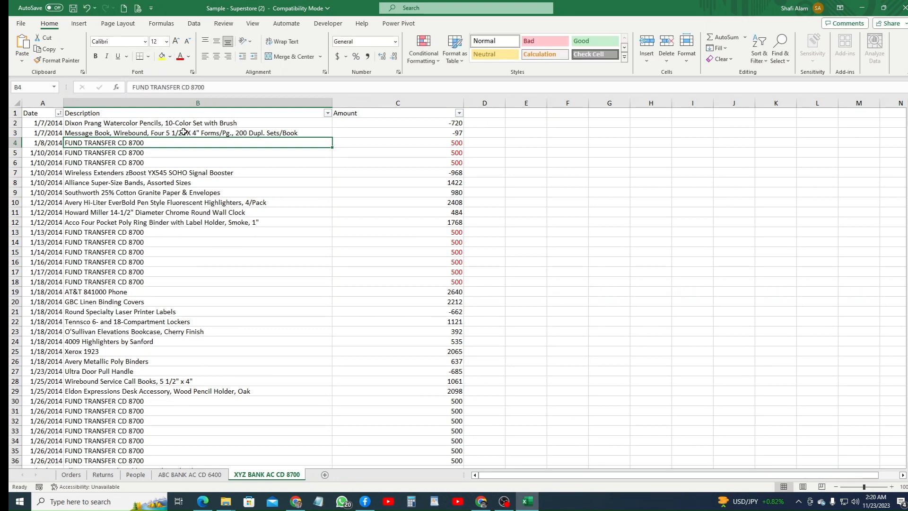
- Replace all fund transfer text in the XYZ BANK Description column with "FUND TRANSFER CD" followed by the ABC BANK account number
{"action": "left_click", "coordinate": [179, 103]}
{"action": "key", "text": "ctrl+h"}
{"action": "key", "text": "Tab"}
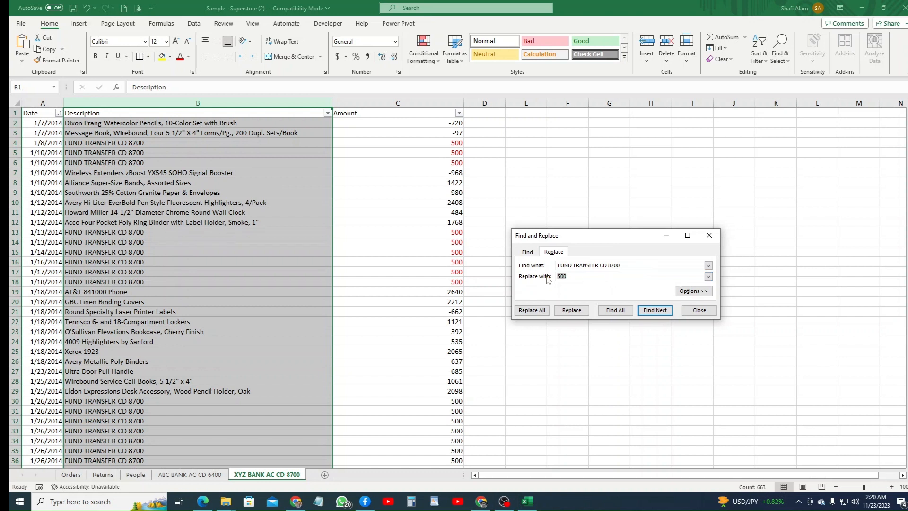
{"action": "key", "text": "ctrl+v"}
{"action": "type", "text": "6400"}
{"action": "left_click", "coordinate": [530, 311]}
{"action": "left_click", "coordinate": [466, 277]}
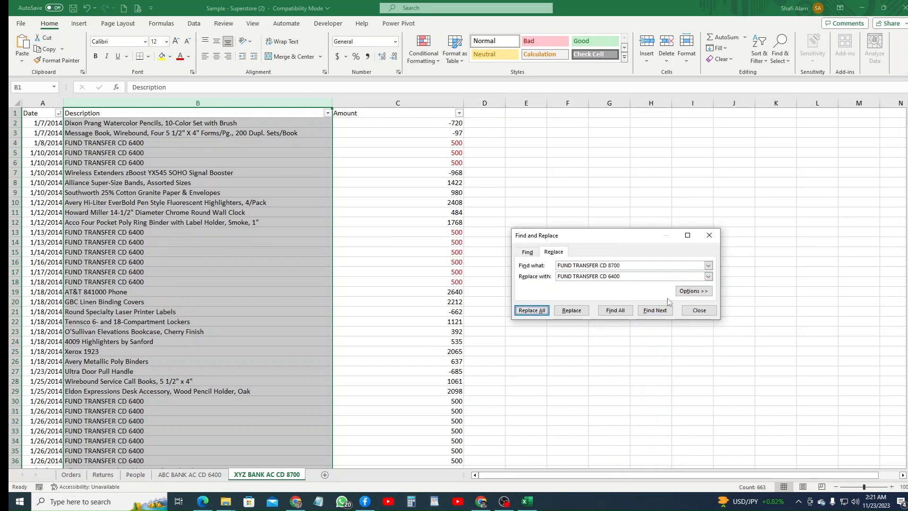
{"action": "left_click", "coordinate": [699, 310]}
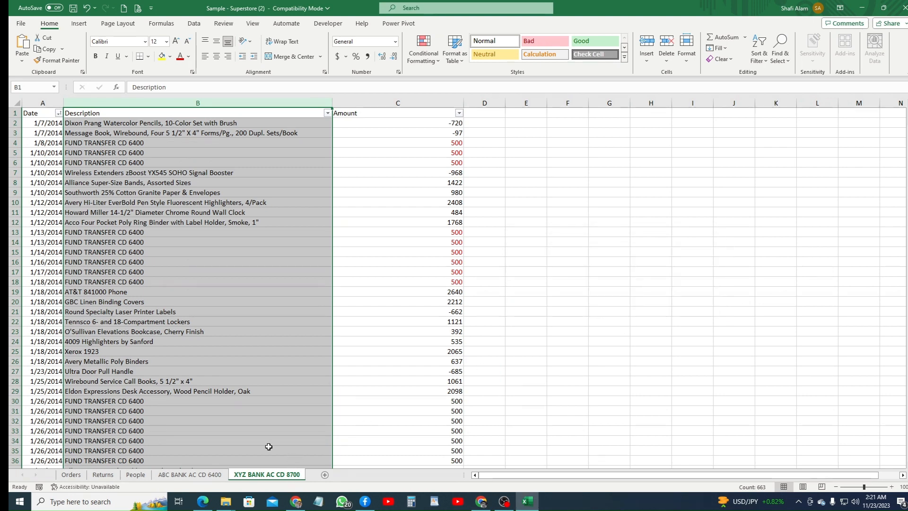
- Compare the fund transfer descriptions and January amounts between the ABC BANK and XYZ BANK sheets
{"action": "left_click", "coordinate": [121, 263]}
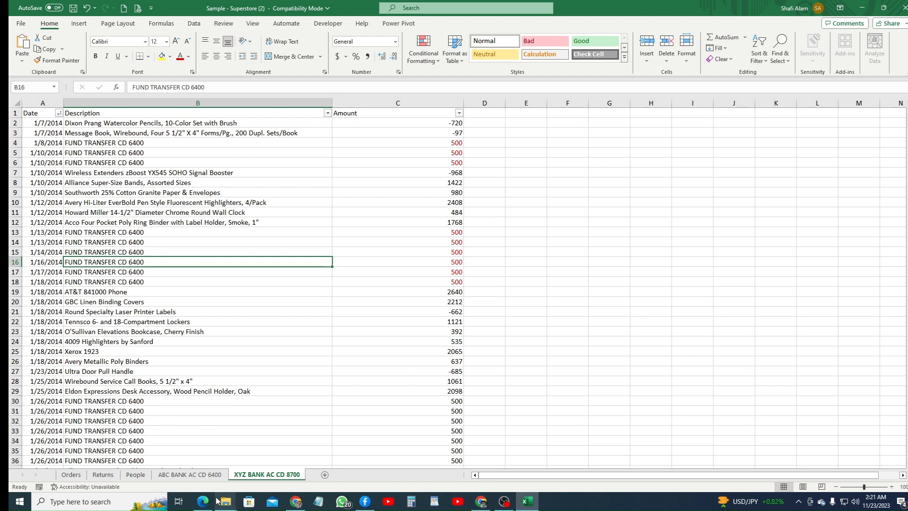
{"action": "left_click", "coordinate": [204, 474]}
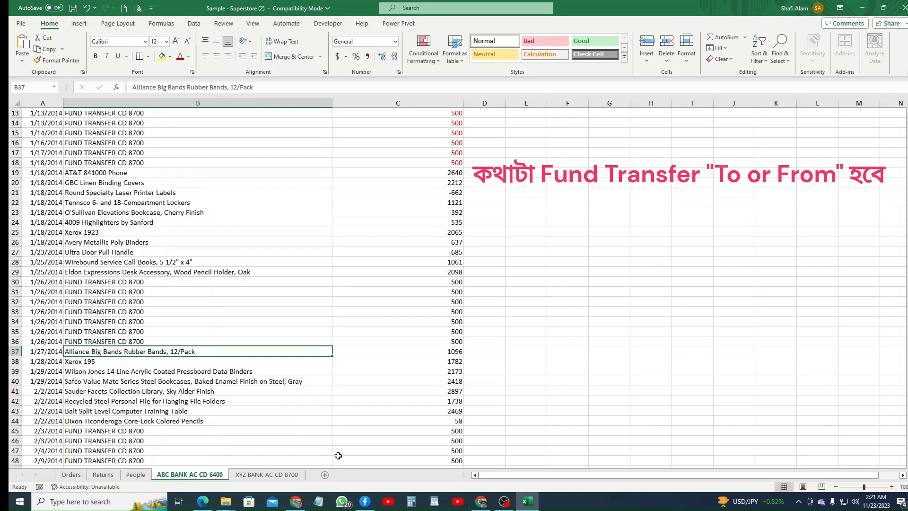
{"action": "left_click", "coordinate": [267, 475]}
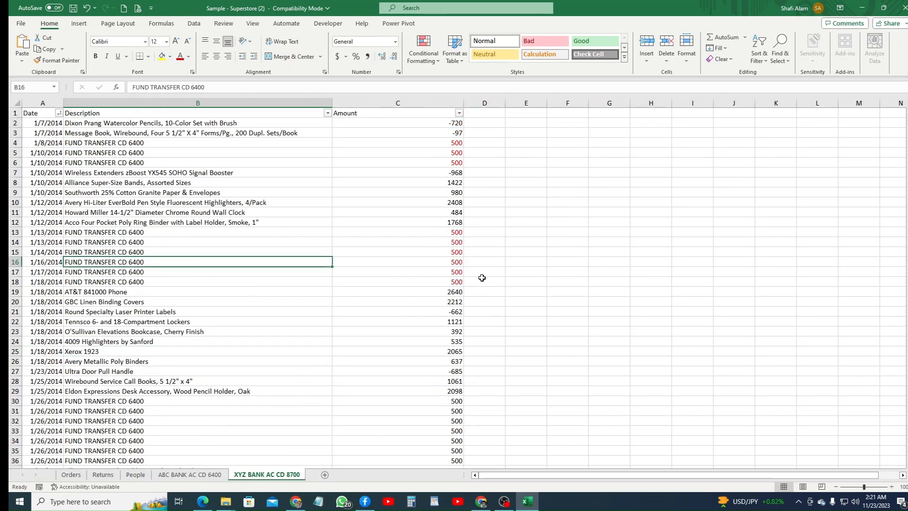
{"action": "left_click_drag", "start_coordinate": [458, 243], "coordinate": [458, 281]}
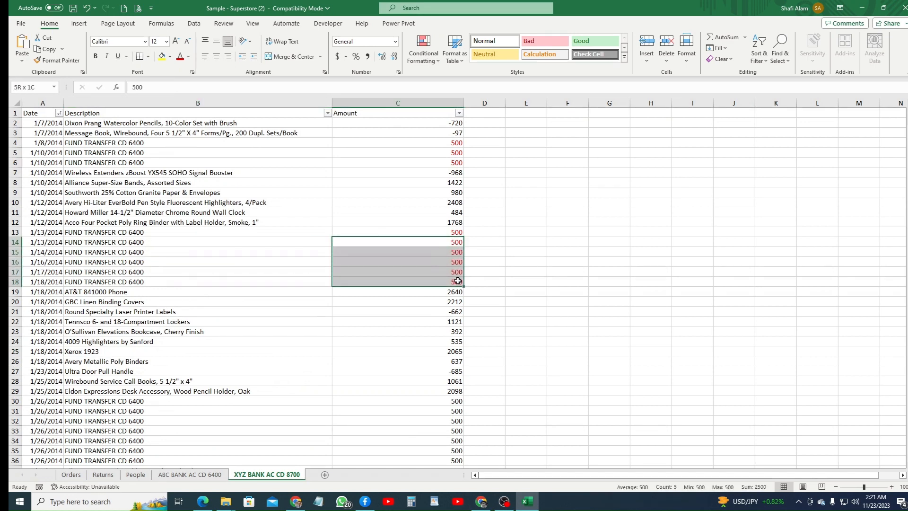
{"action": "left_click", "coordinate": [190, 475]}
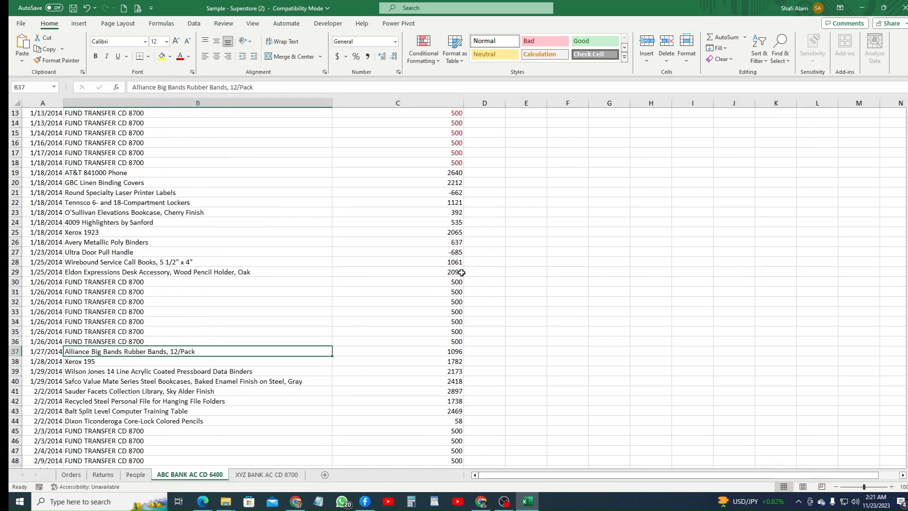
{"action": "scroll", "coordinate": [462, 273], "scroll_direction": "up", "scroll_amount": 4}
{"action": "left_click_drag", "start_coordinate": [450, 237], "coordinate": [463, 283]}
{"action": "key", "text": "ctrl+c"}
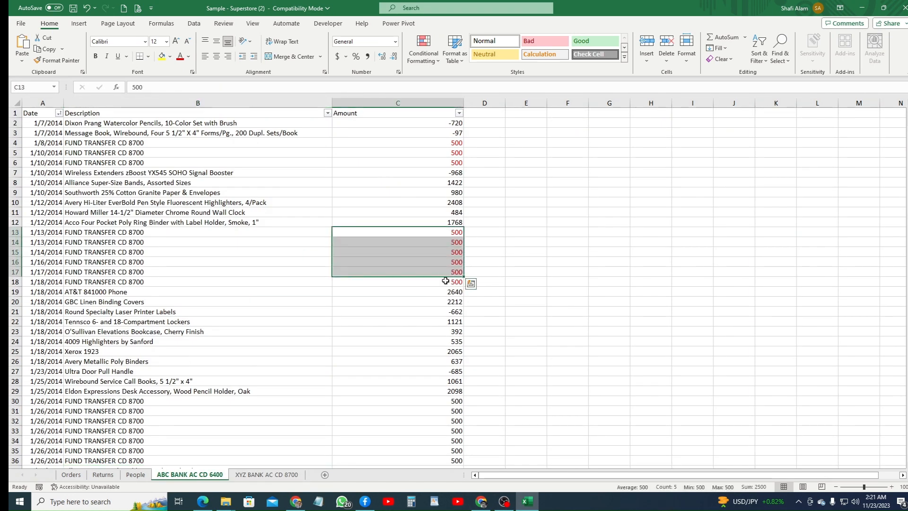
{"action": "left_click", "coordinate": [259, 474]}
{"action": "key", "text": "ctrl+v"}
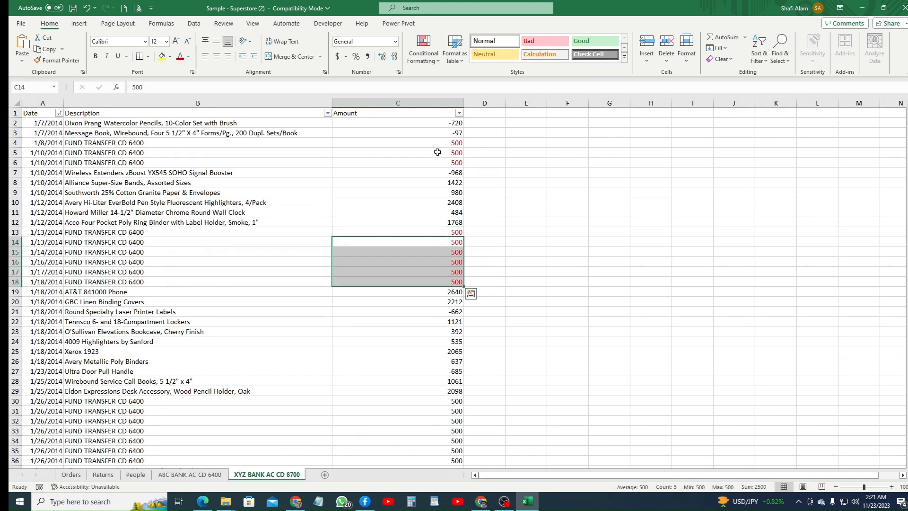
- Check the 500 transfer amounts across the ABC BANK and XYZ BANK sheets and save the workbook in its current format
{"action": "left_click_drag", "start_coordinate": [437, 151], "coordinate": [433, 162]}
{"action": "key", "text": "ctrl+v"}
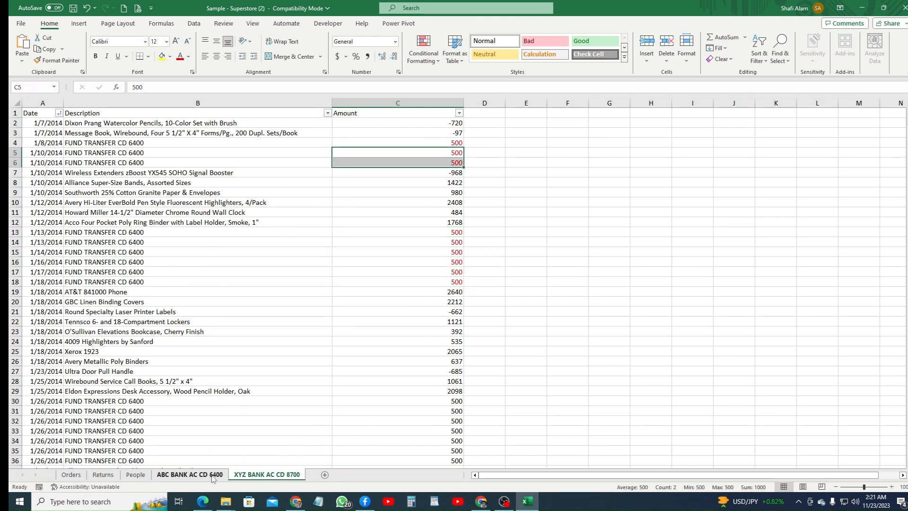
{"action": "left_click", "coordinate": [211, 475]}
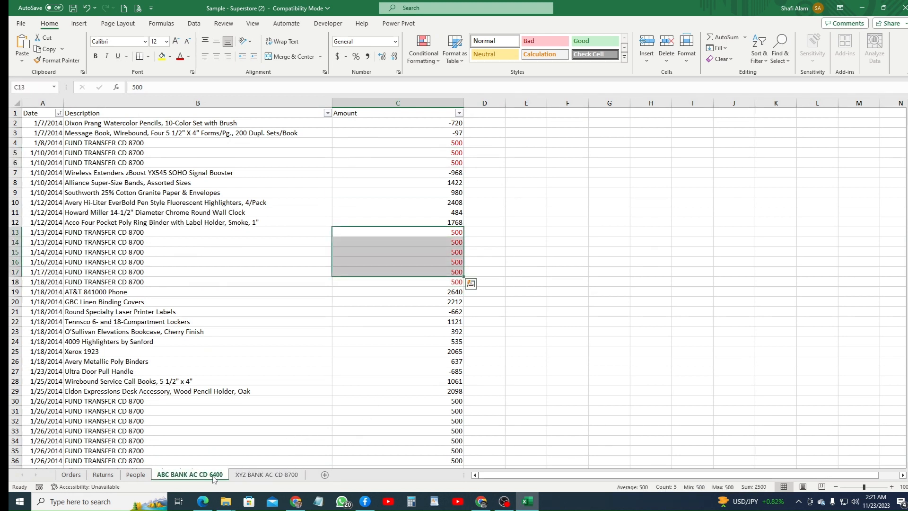
{"action": "left_click", "coordinate": [267, 474]}
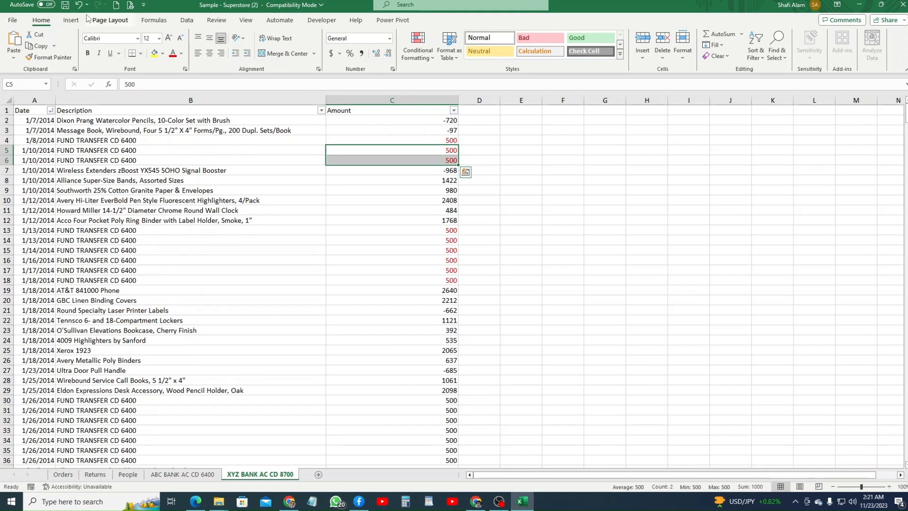
{"action": "key", "text": "ctrl+s"}
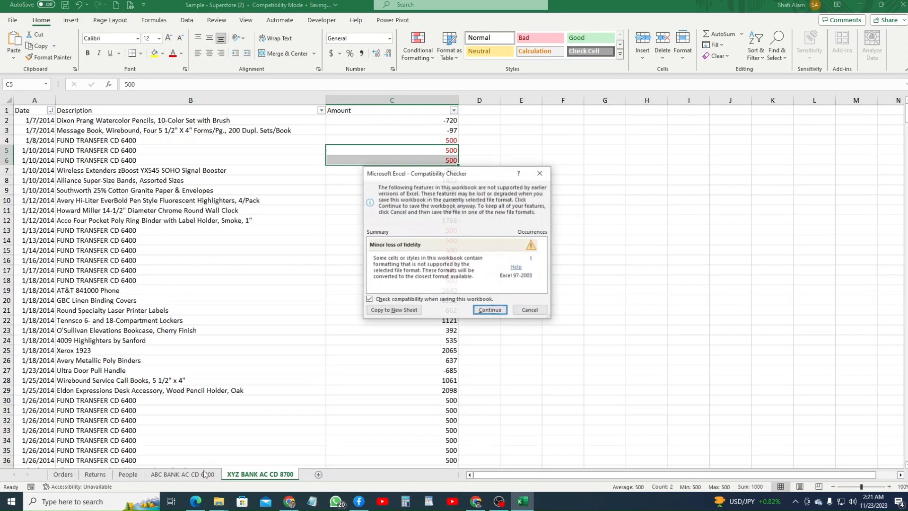
{"action": "left_click", "coordinate": [490, 310]}
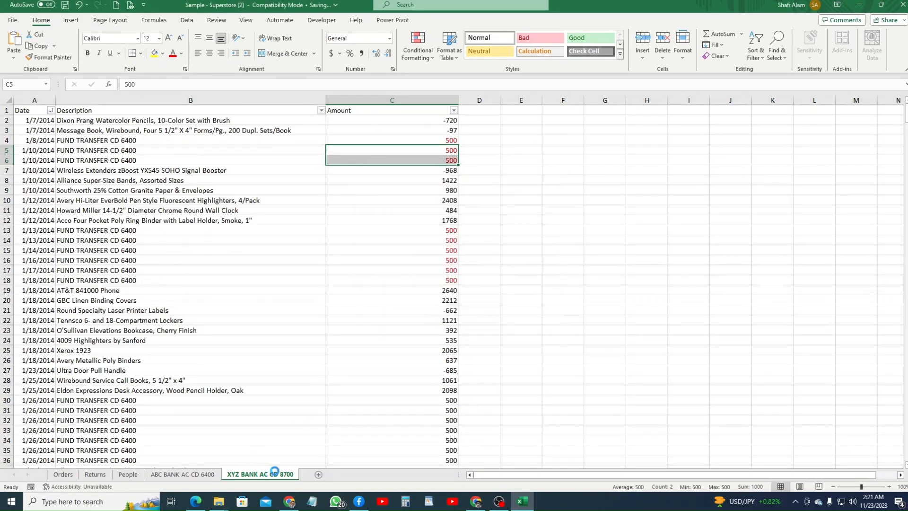
{"action": "left_click", "coordinate": [451, 234]}
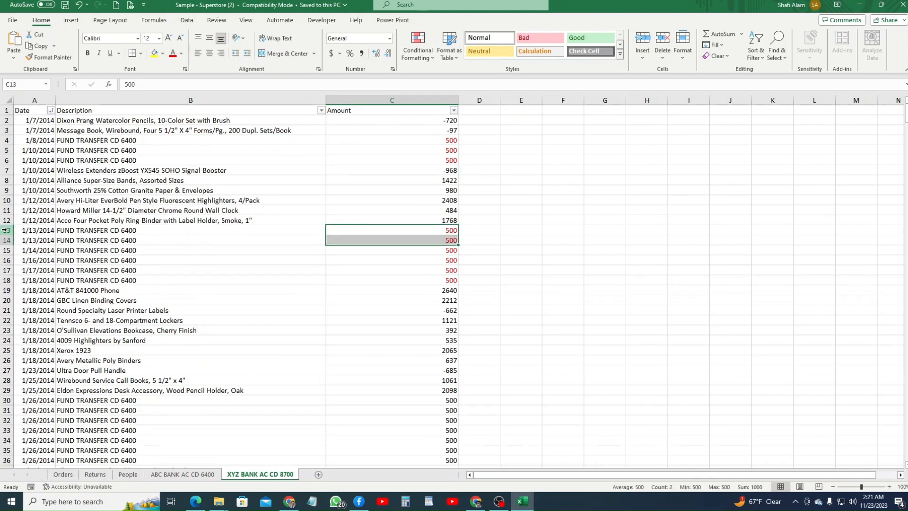
{"action": "left_click_drag", "start_coordinate": [7, 230], "coordinate": [3, 282]}
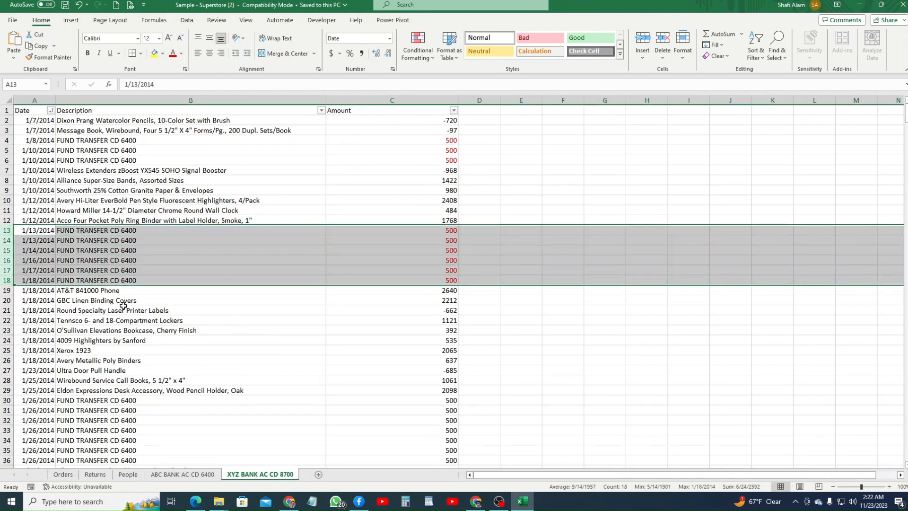
{"action": "left_click", "coordinate": [322, 111]}
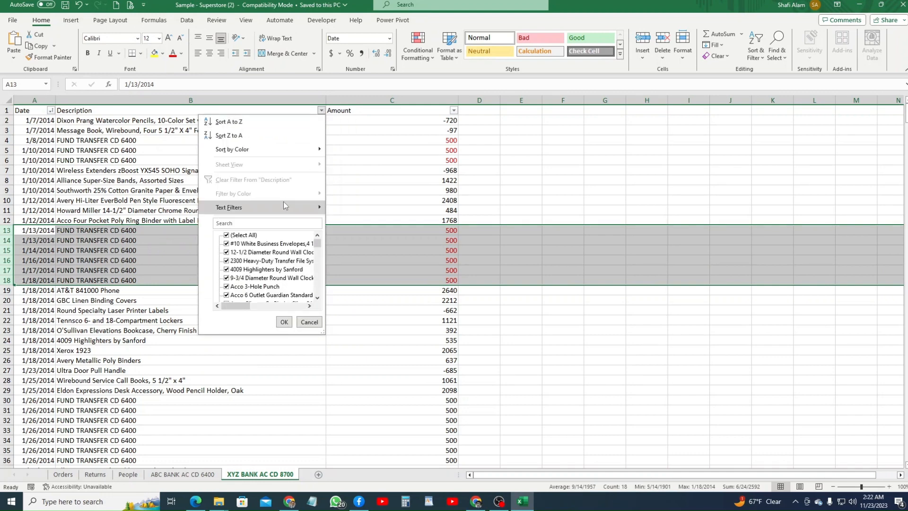
{"action": "left_click", "coordinate": [254, 223]}
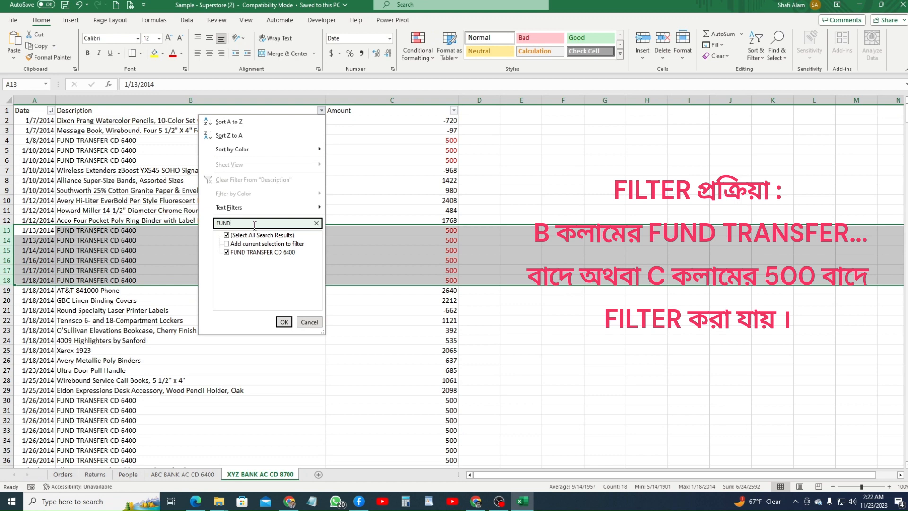
{"action": "left_click", "coordinate": [310, 322]}
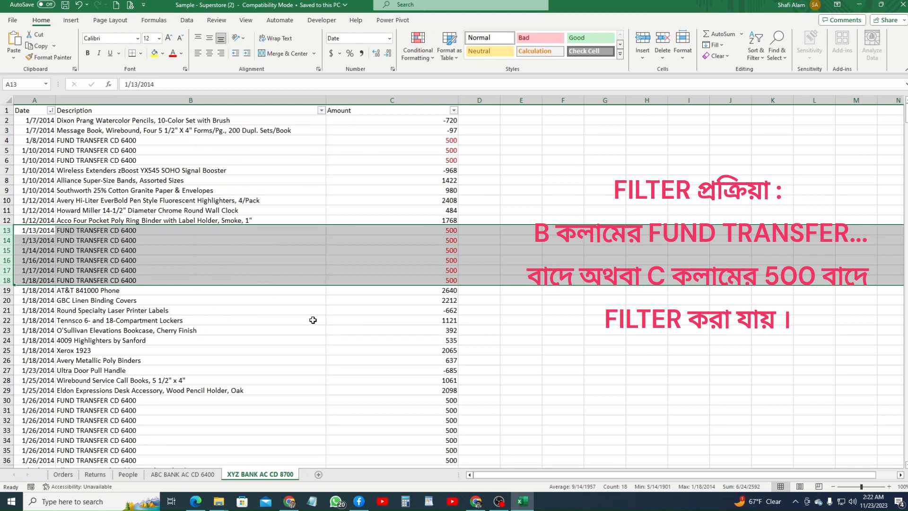
- Filter the XYZ BANK sheet's Amount column to exclude the value 500
{"action": "left_click", "coordinate": [454, 110]}
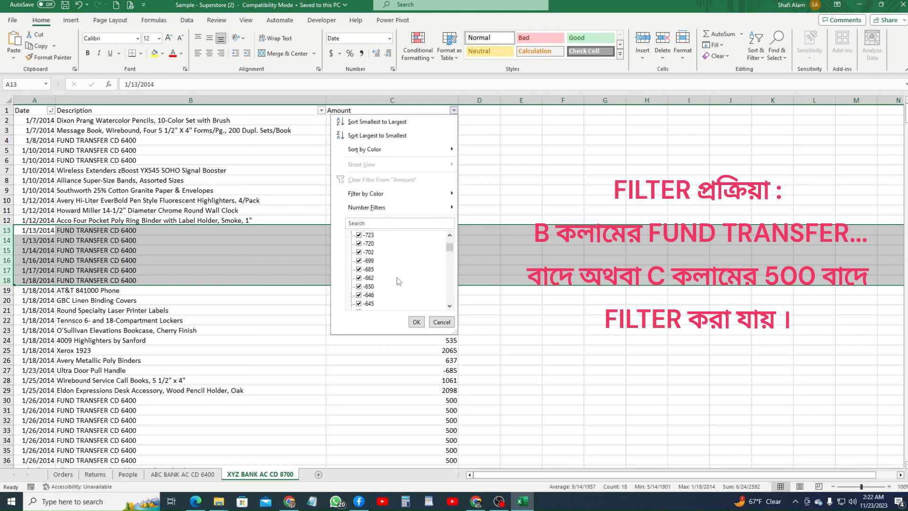
{"action": "scroll", "coordinate": [396, 281], "scroll_direction": "down", "scroll_amount": 10}
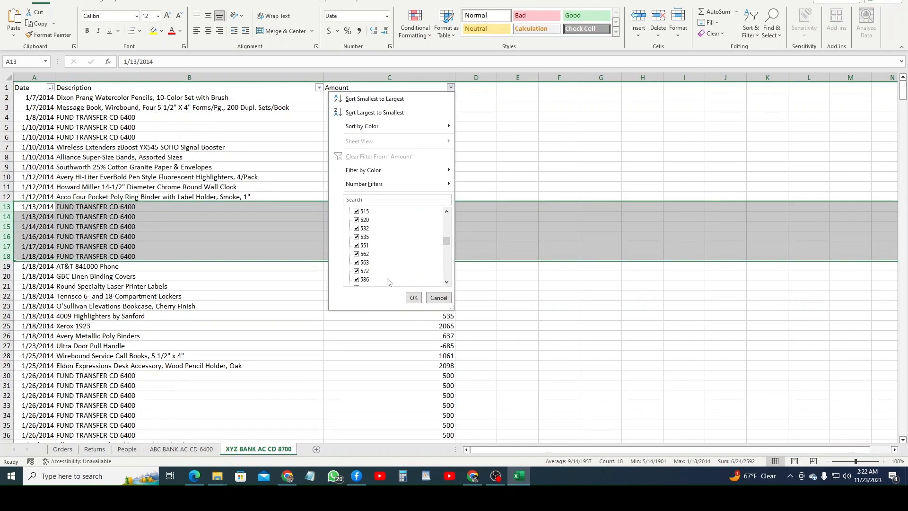
{"action": "scroll", "coordinate": [385, 305], "scroll_direction": "down", "scroll_amount": 6}
{"action": "scroll", "coordinate": [372, 269], "scroll_direction": "up", "scroll_amount": 1}
{"action": "scroll", "coordinate": [360, 232], "scroll_direction": "up", "scroll_amount": 2}
{"action": "left_click", "coordinate": [357, 238]}
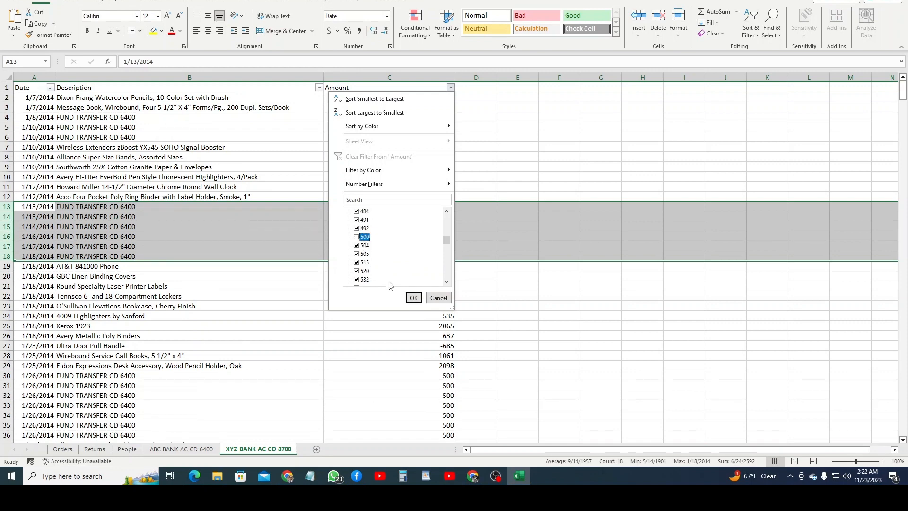
{"action": "left_click", "coordinate": [413, 297]}
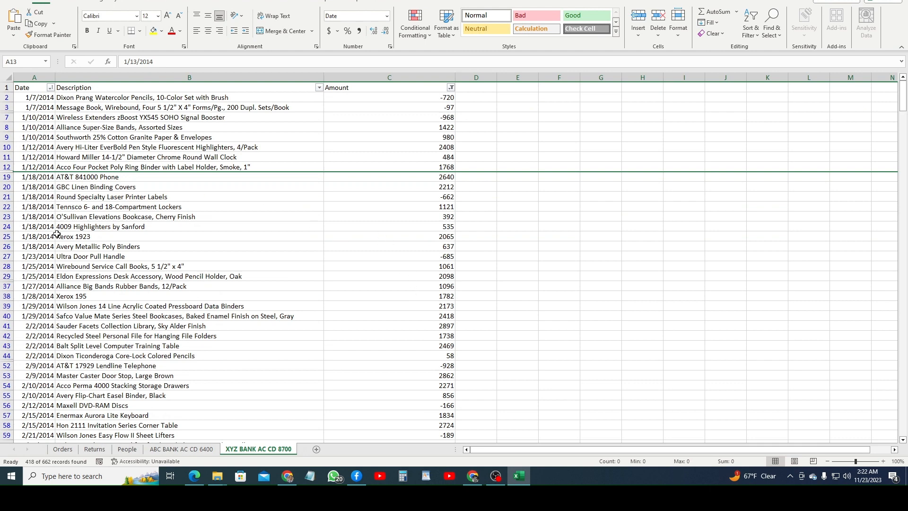
- Delete all the filtered non-transfer rows from the XYZ BANK sheet and clear the Amount filter
{"action": "left_click", "coordinate": [5, 97]}
{"action": "key", "text": "End"}
{"action": "key", "text": "shift+Down"}
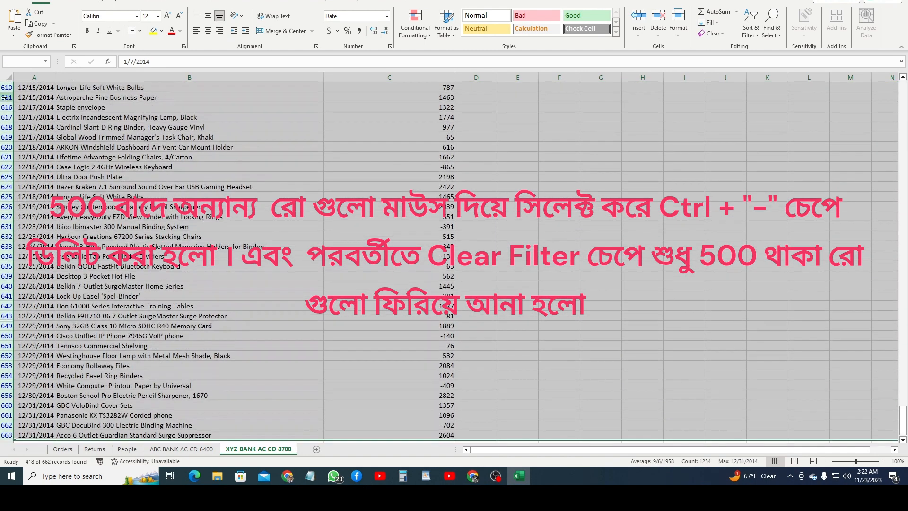
{"action": "key", "text": "ctrl+minus"}
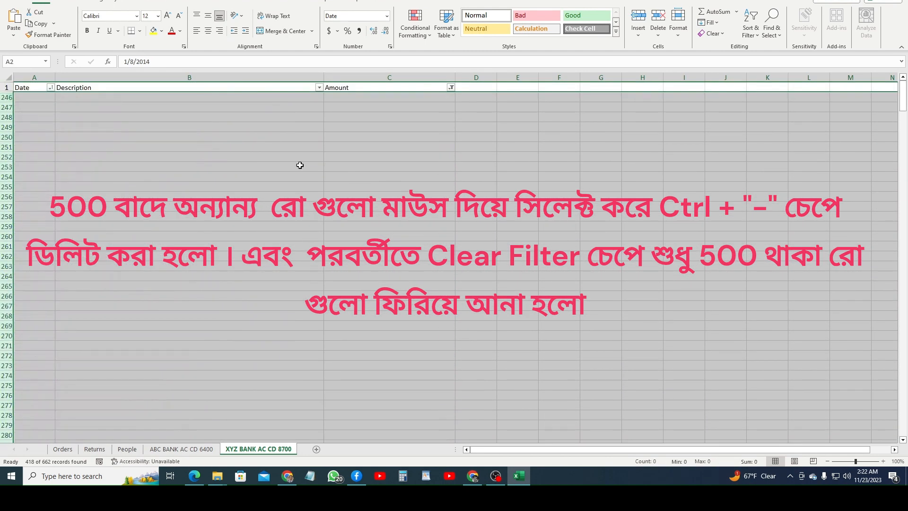
{"action": "left_click", "coordinate": [452, 88]}
{"action": "left_click", "coordinate": [397, 155]}
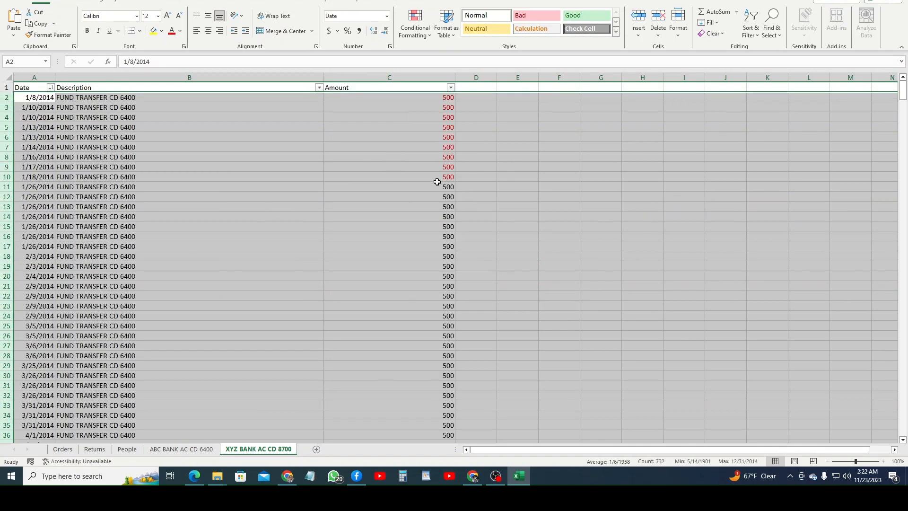
{"action": "left_click", "coordinate": [426, 208]}
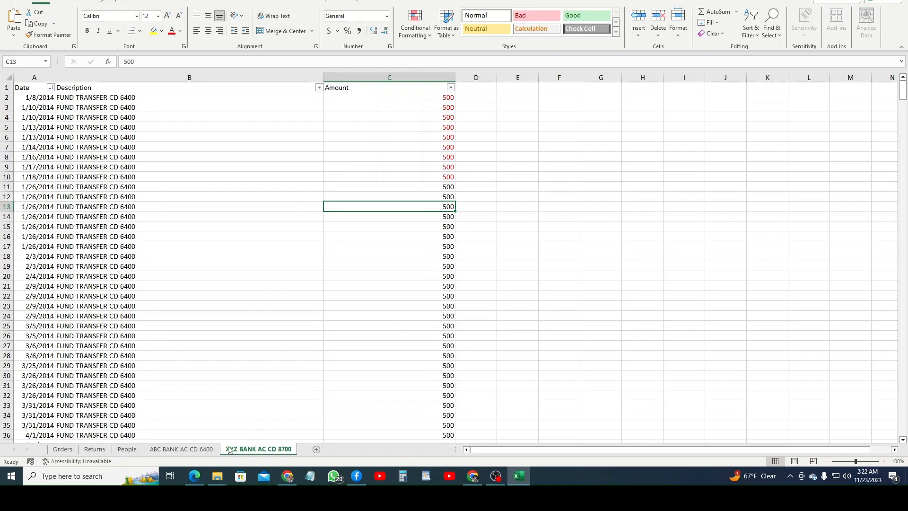
- Filter the ABC BANK sheet's Description column to the entries containing "FUND"
{"action": "left_click", "coordinate": [183, 449]}
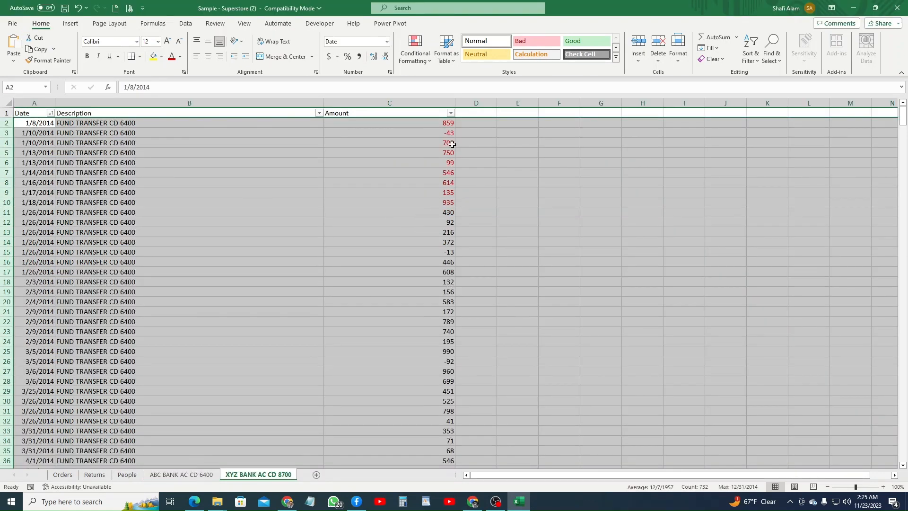
{"action": "left_click", "coordinate": [181, 474]}
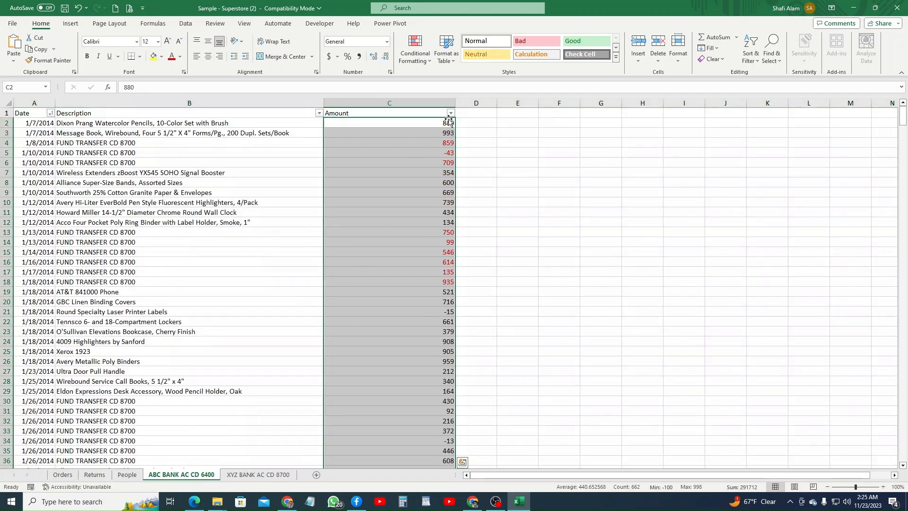
{"action": "left_click", "coordinate": [319, 113]}
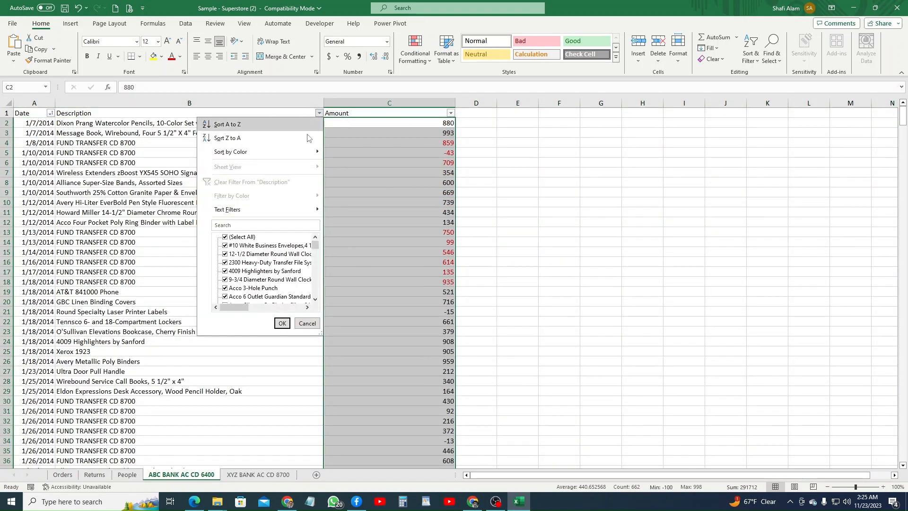
{"action": "left_click", "coordinate": [247, 225]}
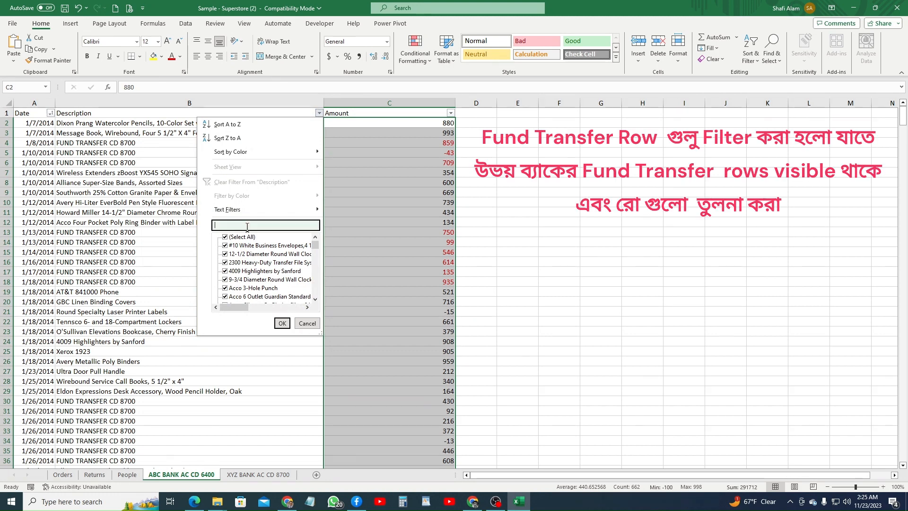
{"action": "type", "text": "FUND"}
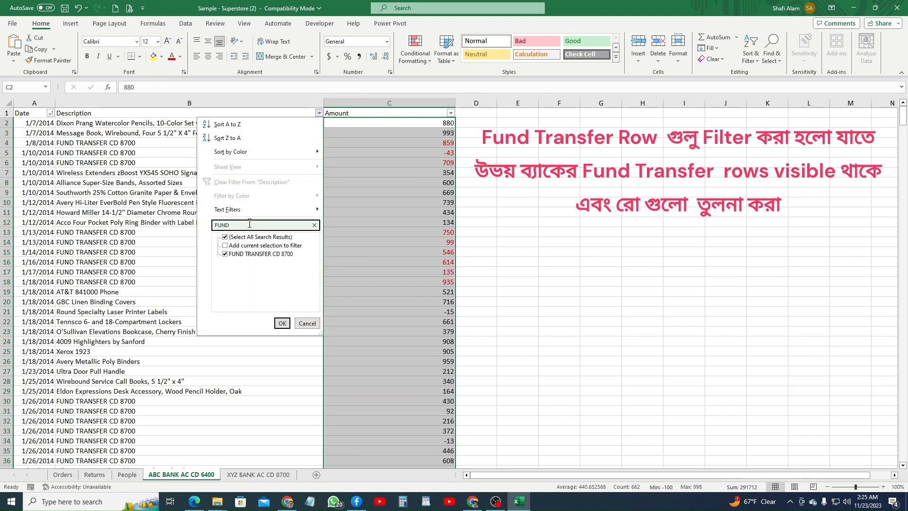
{"action": "key", "text": "Return"}
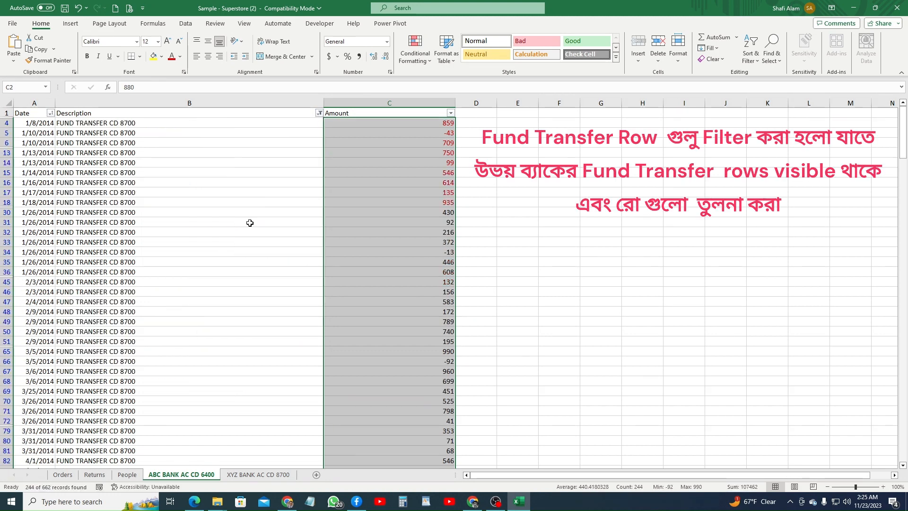
- Compare the fund transfer amounts row by row between the filtered ABC BANK sheet and the XYZ BANK sheet
{"action": "left_click", "coordinate": [397, 124]}
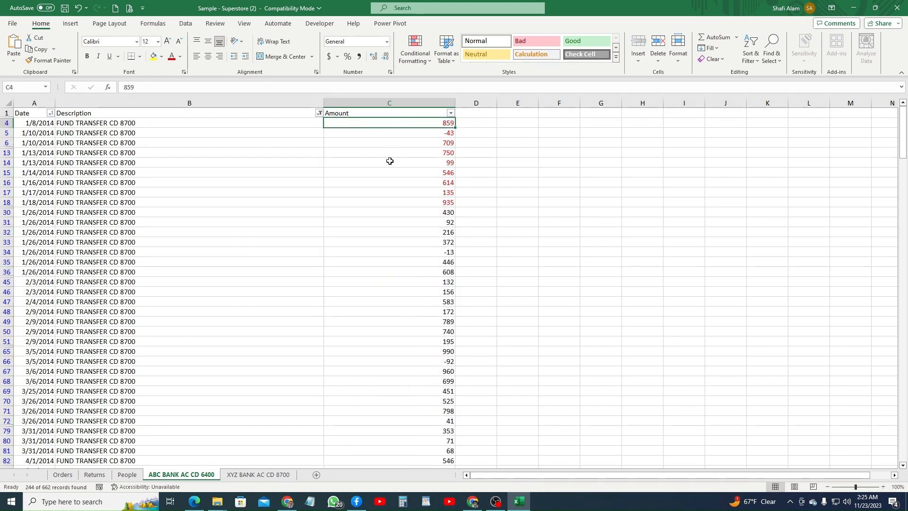
{"action": "left_click", "coordinate": [255, 474]}
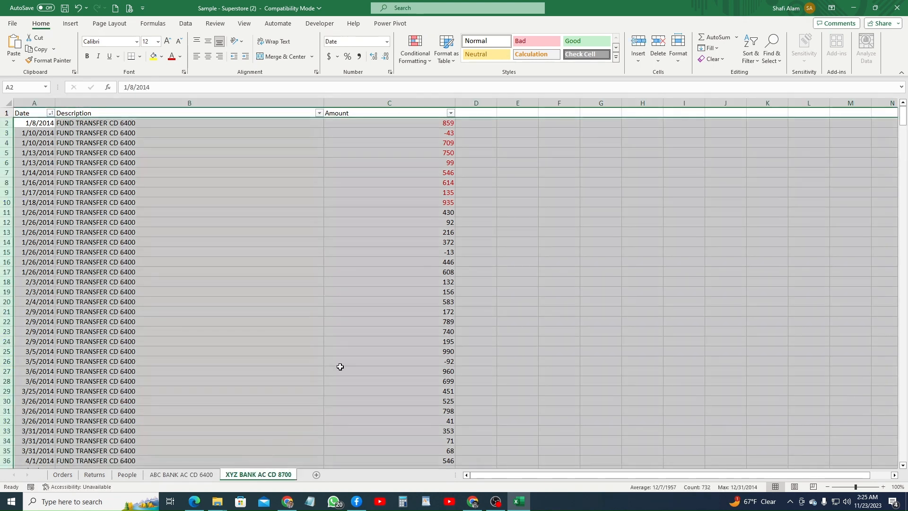
{"action": "left_click", "coordinate": [427, 123]}
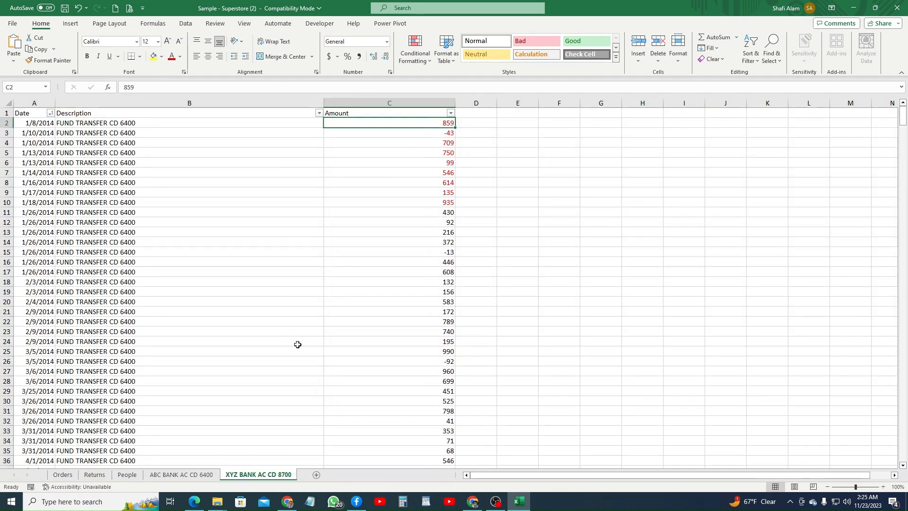
{"action": "left_click", "coordinate": [197, 475]}
{"action": "left_click", "coordinate": [435, 130]}
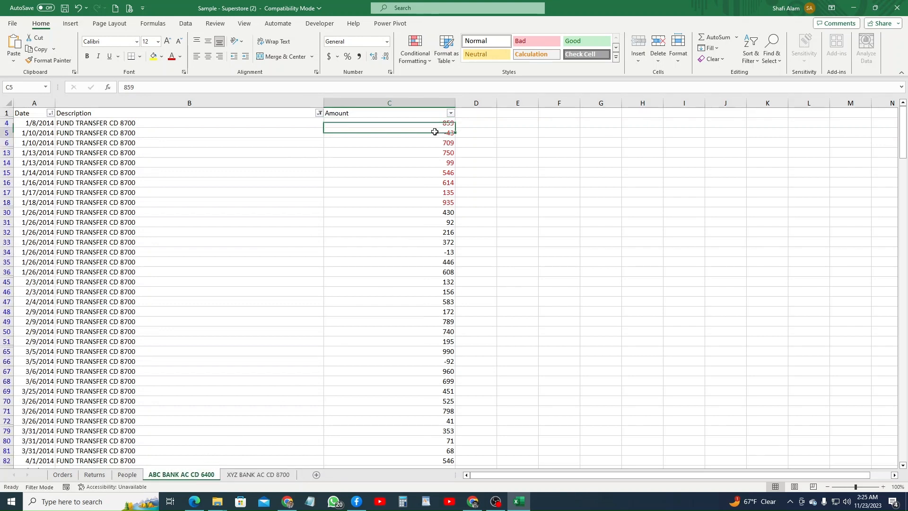
{"action": "left_click", "coordinate": [258, 475]}
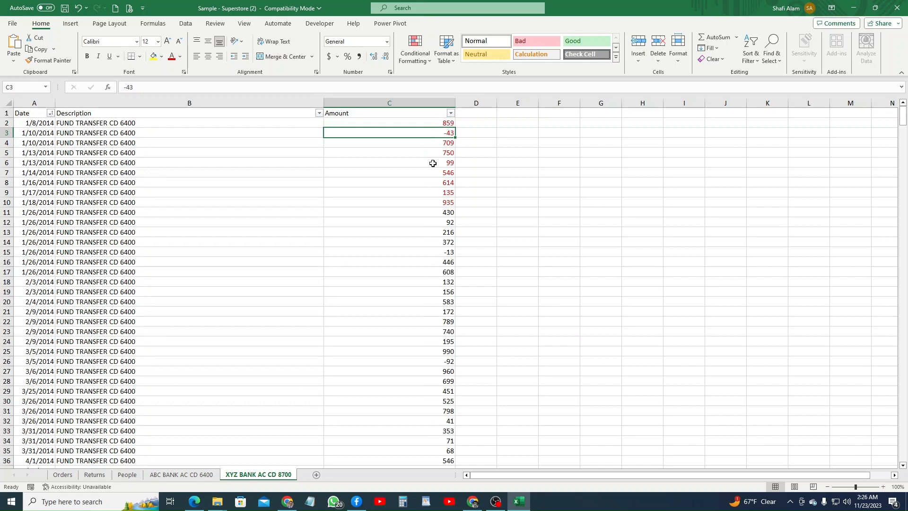
{"action": "left_click", "coordinate": [182, 475]}
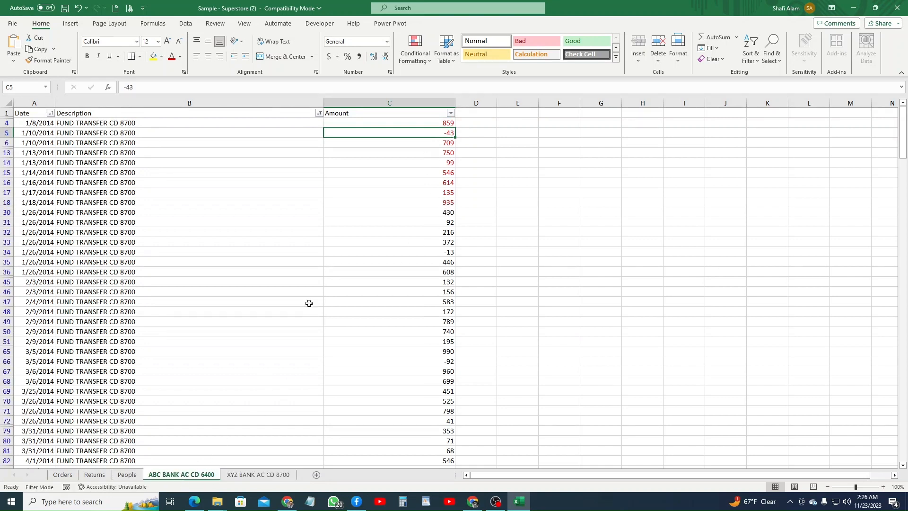
{"action": "left_click", "coordinate": [422, 204]}
{"action": "left_click_drag", "start_coordinate": [432, 124], "coordinate": [424, 360]}
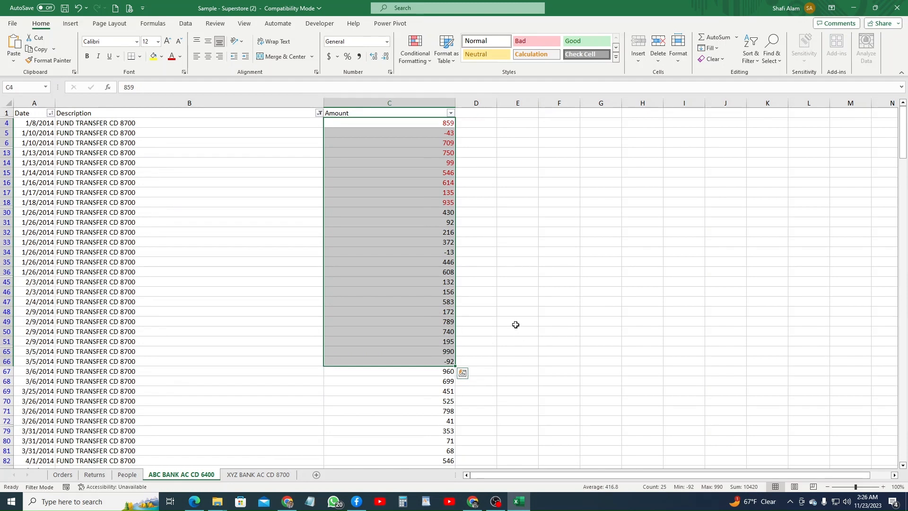
- Enter the formula =C2*-2 in cell D2 of the XYZ BANK sheet, beside the first transfer amount
{"action": "left_click", "coordinate": [257, 474]}
{"action": "left_click", "coordinate": [478, 124]}
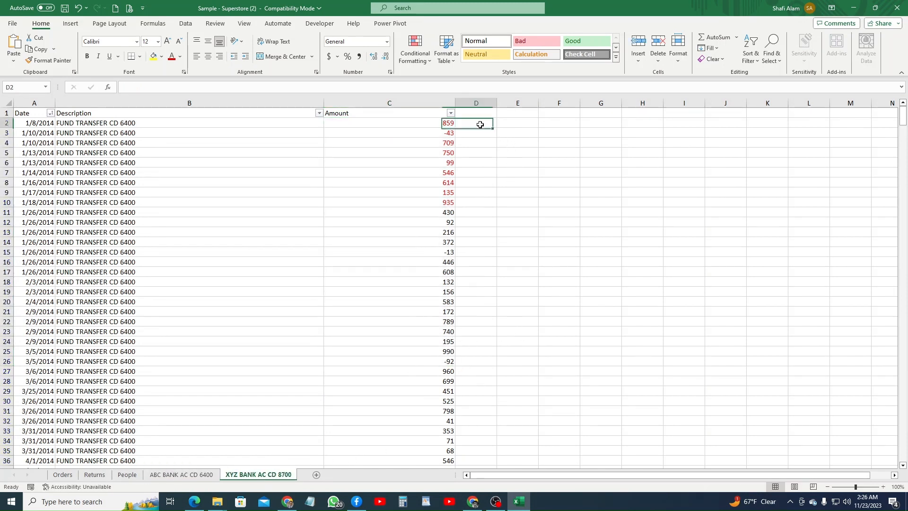
{"action": "type", "text": "="}
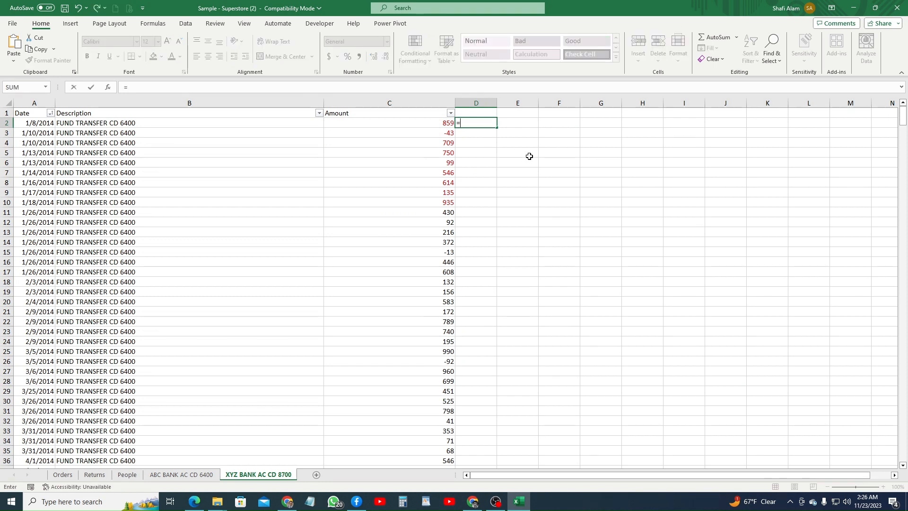
{"action": "left_click", "coordinate": [442, 123]}
{"action": "type", "text": "*"}
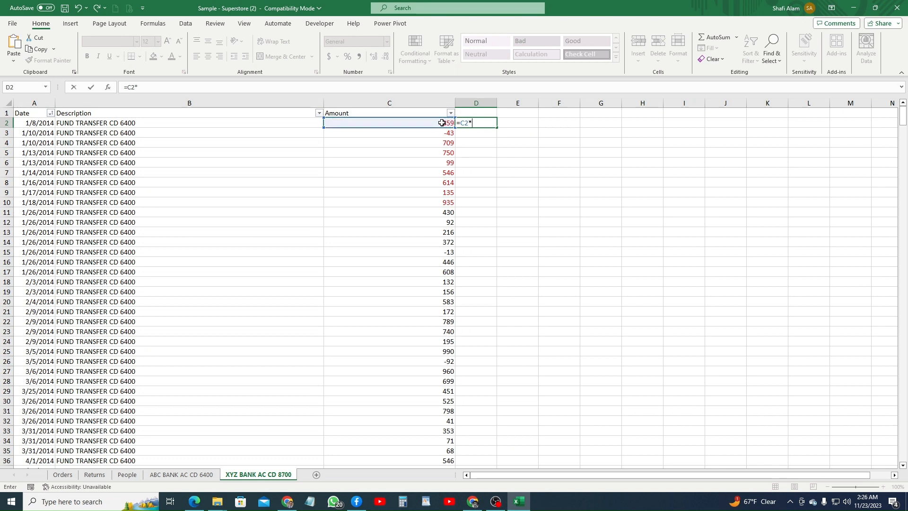
{"action": "type", "text": "-2"}
{"action": "key", "text": "Tab"}
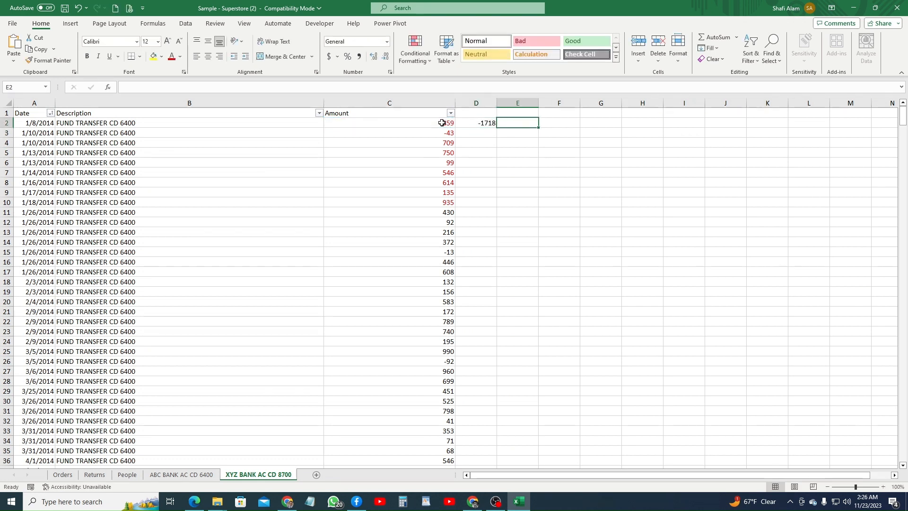
- Enter the formula =D2+C2 in cell E2 of the XYZ BANK sheet
{"action": "type", "text": "="}
{"action": "left_click", "coordinate": [476, 124]}
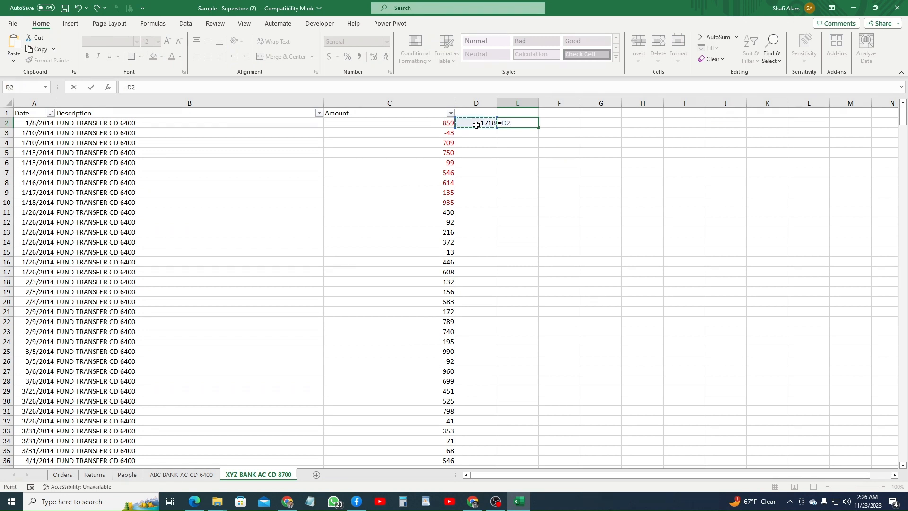
{"action": "type", "text": "+"}
{"action": "left_click", "coordinate": [450, 125]}
{"action": "key", "text": "Return"}
- Fill the formulas in D2:E2 down through all the fund transfer rows of the XYZ BANK sheet
{"action": "left_click", "coordinate": [480, 123]}
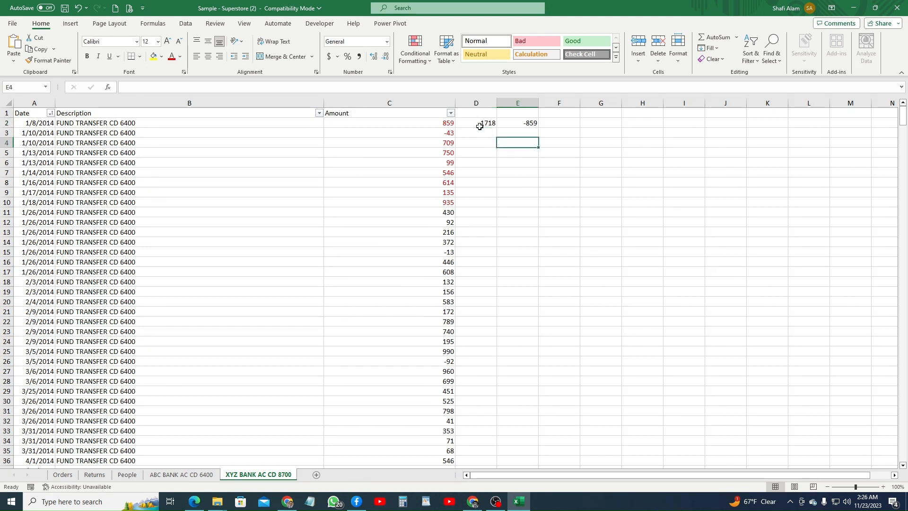
{"action": "left_click_drag", "start_coordinate": [480, 124], "coordinate": [536, 128]}
{"action": "double_click", "coordinate": [538, 128]}
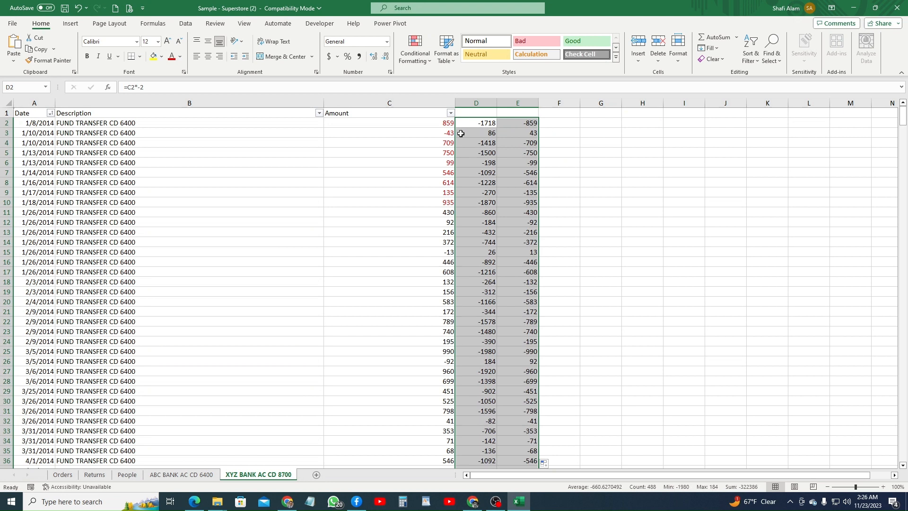
- Hide columns C and D on the XYZ BANK sheet
{"action": "left_click_drag", "start_coordinate": [434, 104], "coordinate": [465, 103]}
{"action": "right_click", "coordinate": [443, 108]}
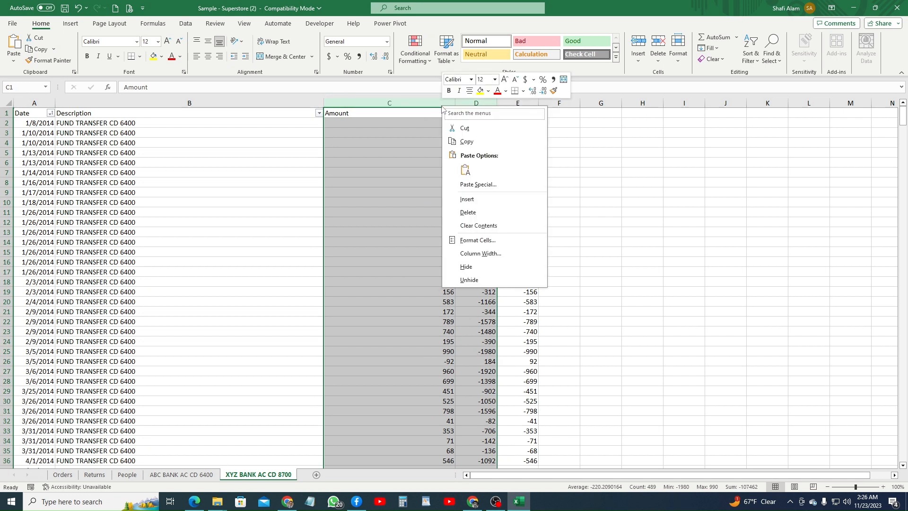
{"action": "left_click", "coordinate": [466, 268]}
{"action": "left_click", "coordinate": [346, 129]}
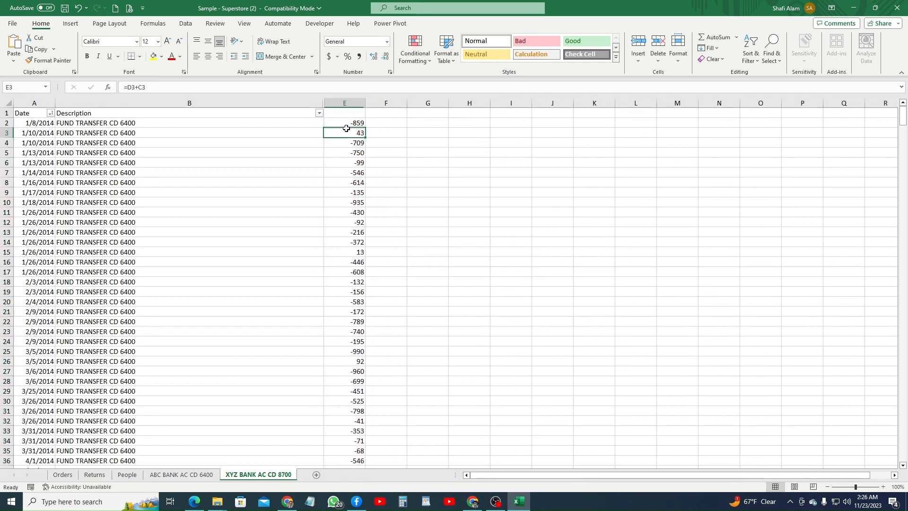
- Compare the dates and calculated amounts of the first two XYZ BANK transfers with the matching rows on the ABC BANK sheet
{"action": "left_click", "coordinate": [347, 123]}
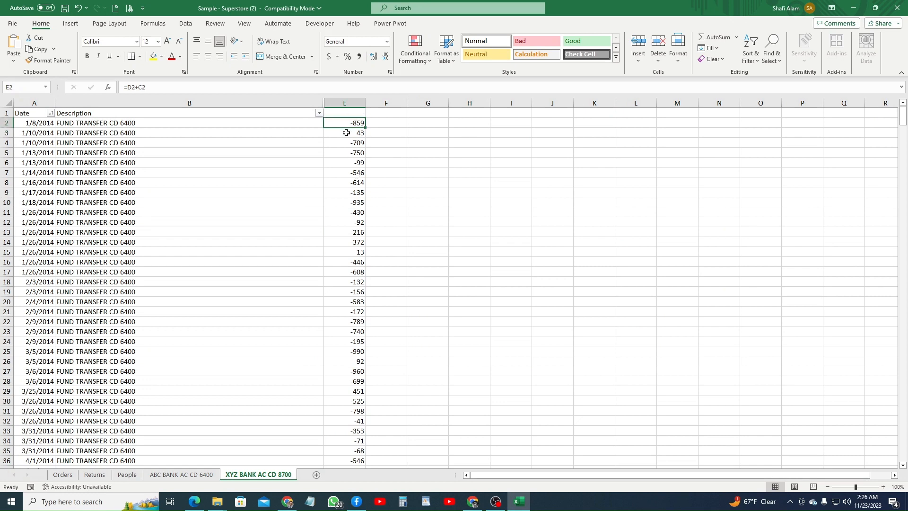
{"action": "left_click", "coordinate": [181, 474]}
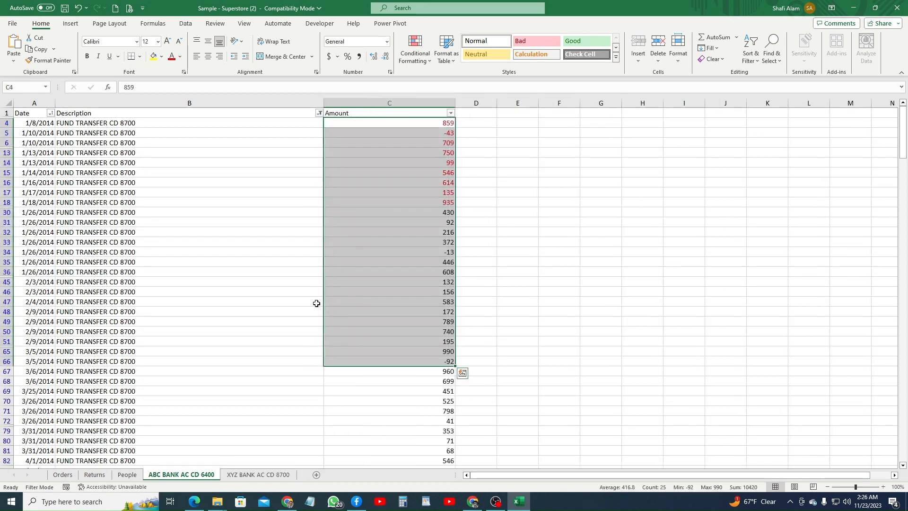
{"action": "left_click", "coordinate": [419, 125]}
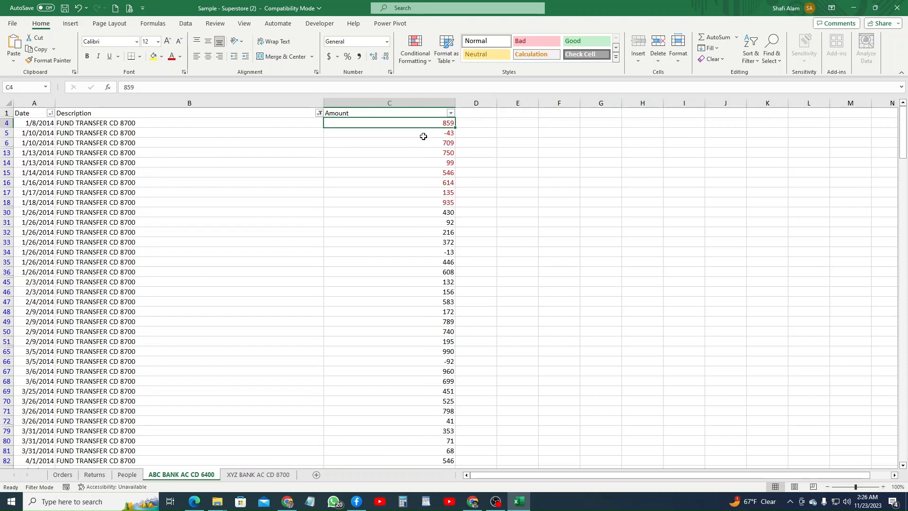
{"action": "left_click", "coordinate": [257, 474]}
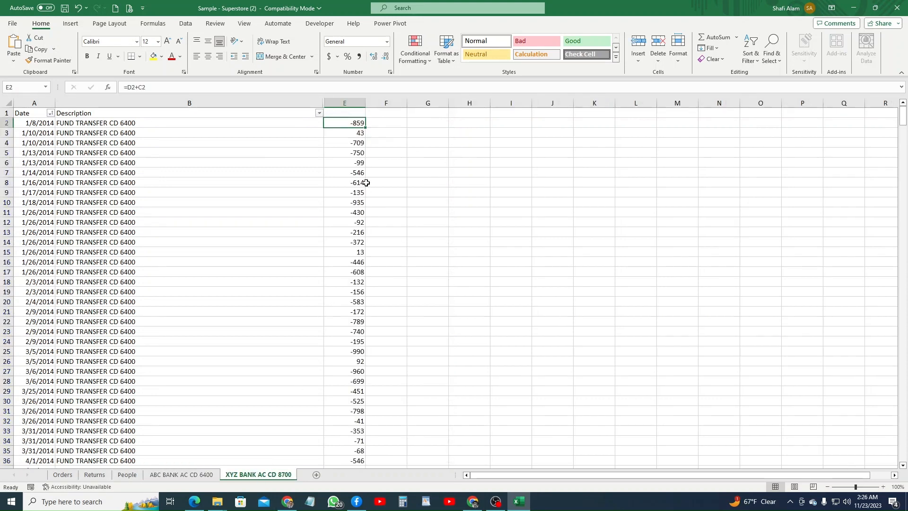
{"action": "left_click", "coordinate": [352, 135]}
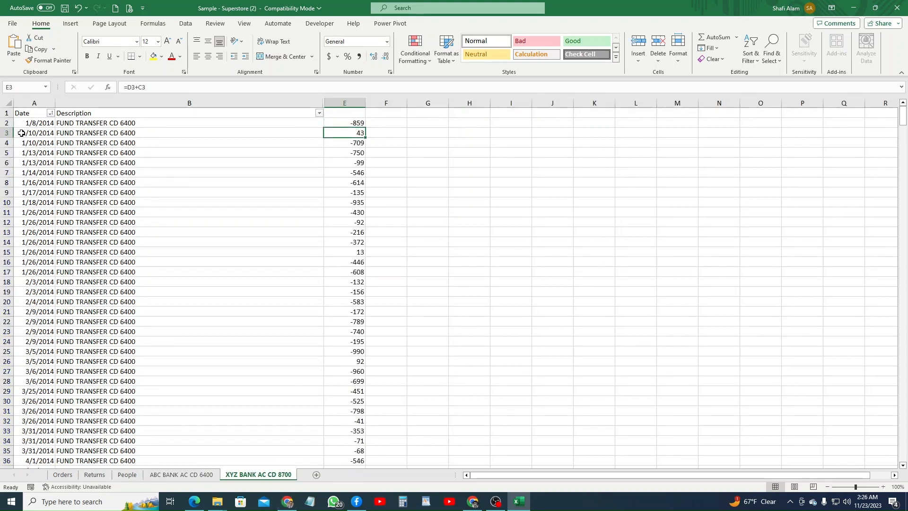
{"action": "key", "text": "ctrl+Page_Up"}
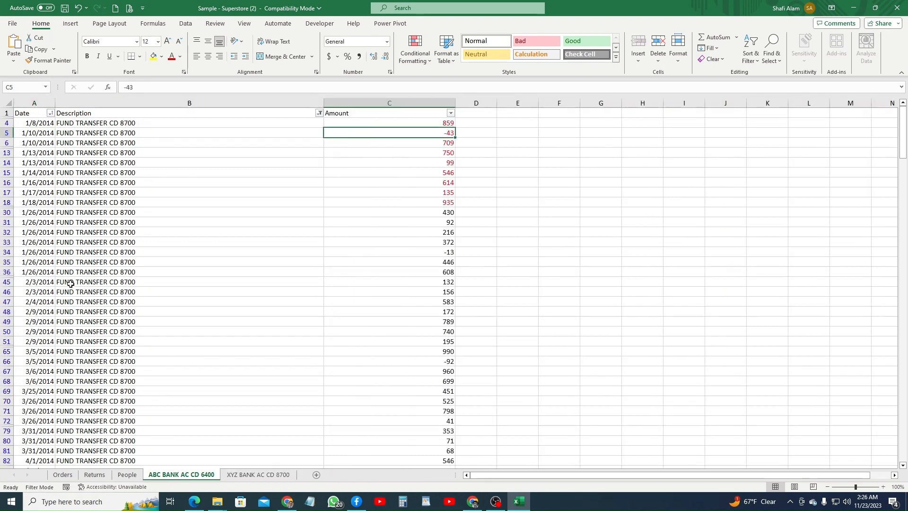
{"action": "left_click", "coordinate": [21, 131]}
{"action": "left_click", "coordinate": [255, 474]}
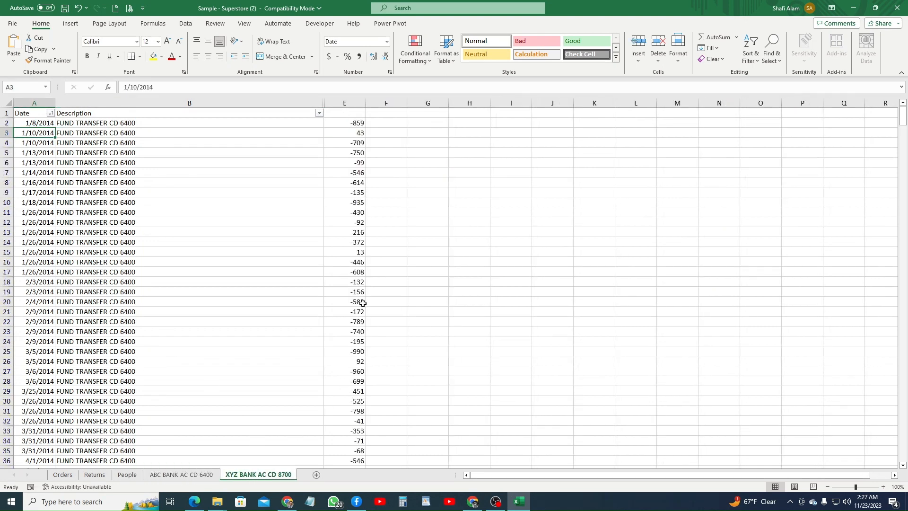
- Unhide columns C and D on the XYZ BANK sheet
{"action": "left_click_drag", "start_coordinate": [299, 103], "coordinate": [345, 103]}
{"action": "right_click", "coordinate": [322, 104]}
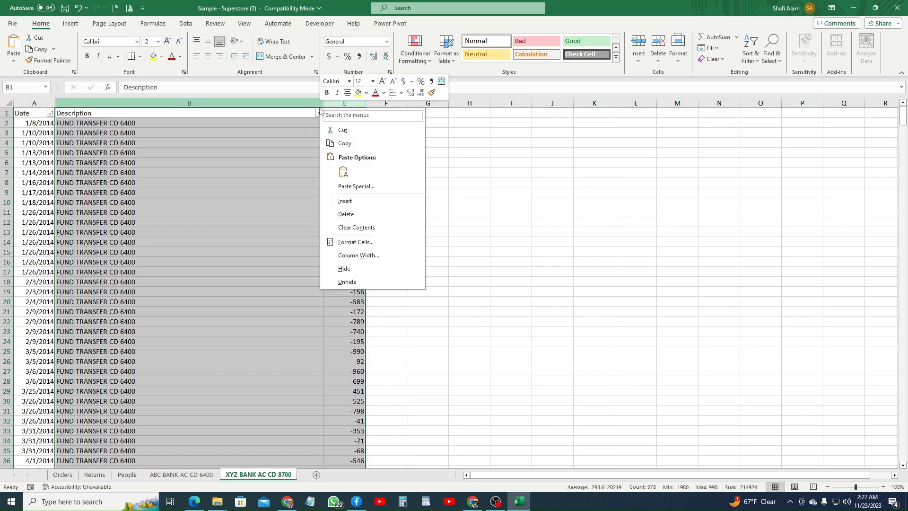
{"action": "left_click", "coordinate": [358, 282]}
{"action": "left_click", "coordinate": [415, 231]}
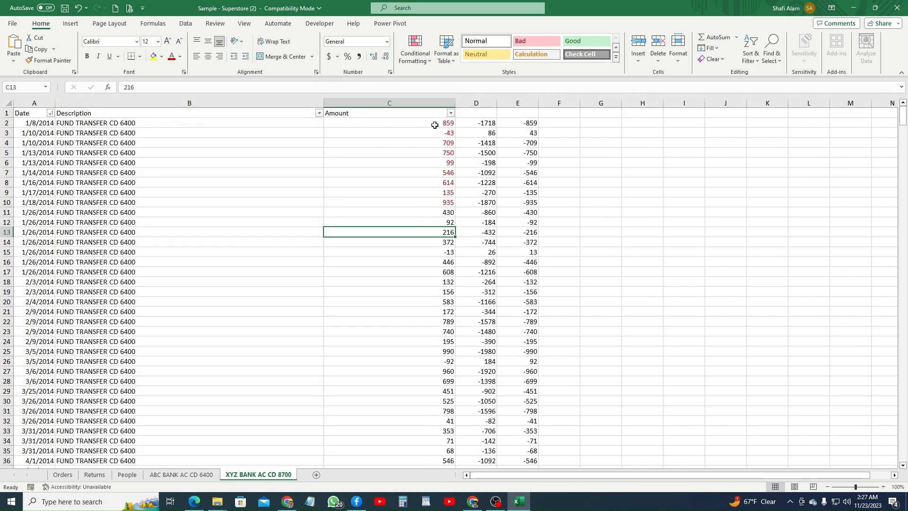
- Copy the calculated amounts from E2 down column E over the Amount column, starting at C2, as values only
{"action": "left_click", "coordinate": [520, 123]}
{"action": "key", "text": "ctrl+shift+Down"}
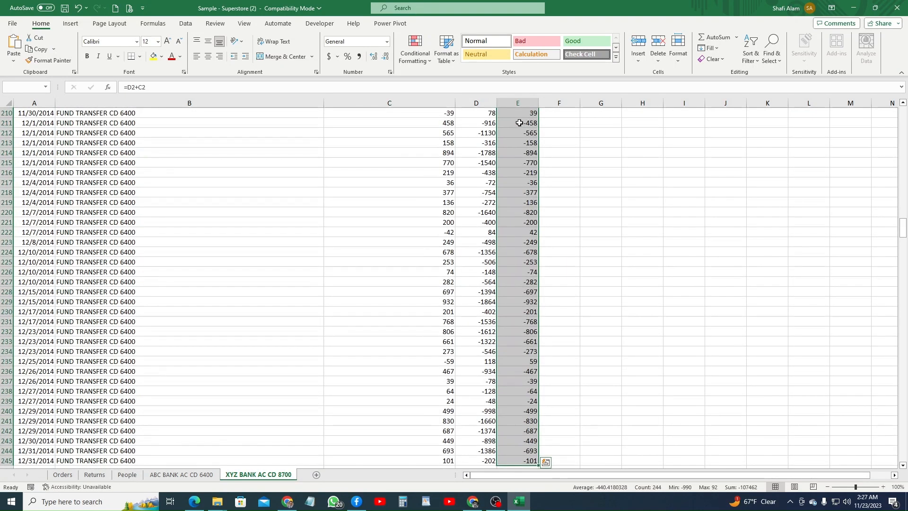
{"action": "scroll", "coordinate": [494, 203], "scroll_direction": "up", "scroll_amount": 20}
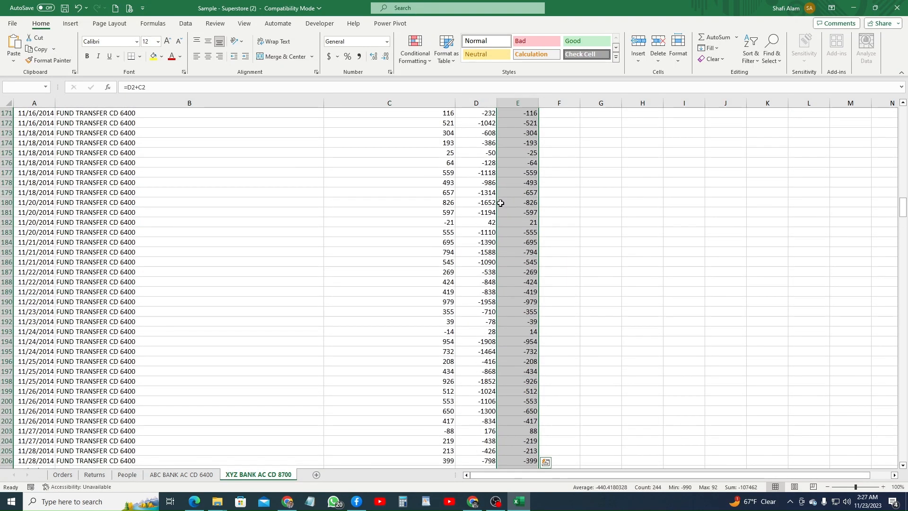
{"action": "scroll", "coordinate": [499, 201], "scroll_direction": "up", "scroll_amount": 20}
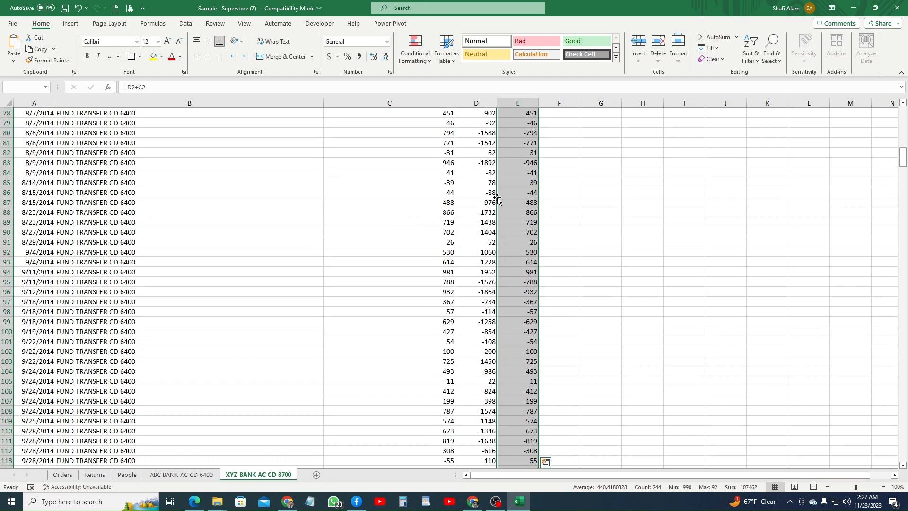
{"action": "scroll", "coordinate": [505, 162], "scroll_direction": "up", "scroll_amount": 1}
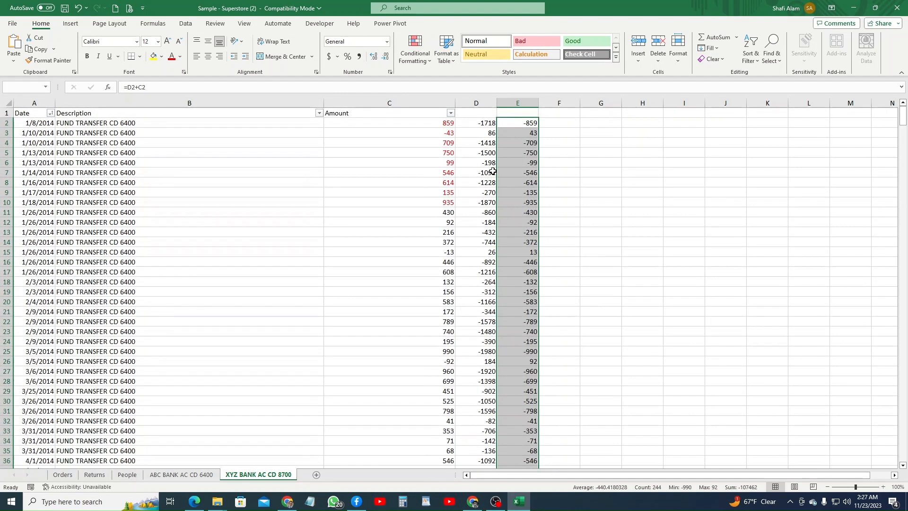
{"action": "left_click_drag", "start_coordinate": [493, 171], "coordinate": [445, 174]}
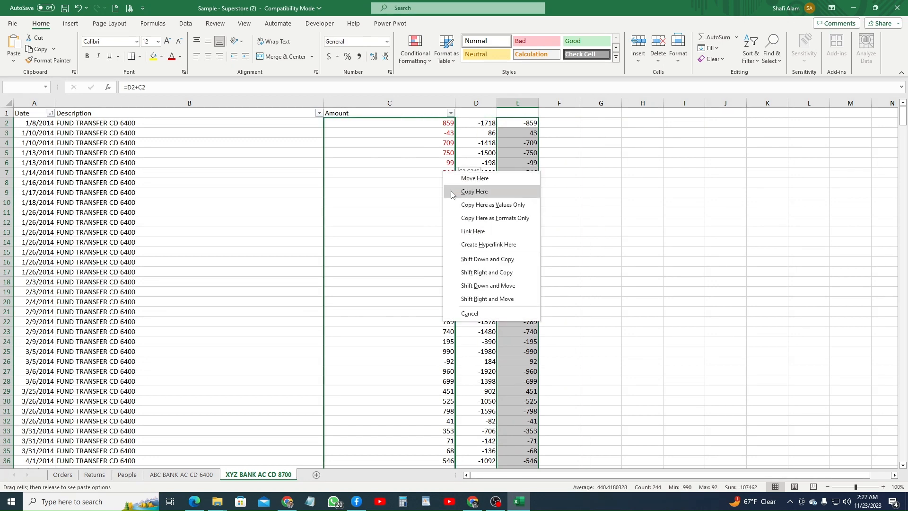
{"action": "left_click", "coordinate": [494, 204]}
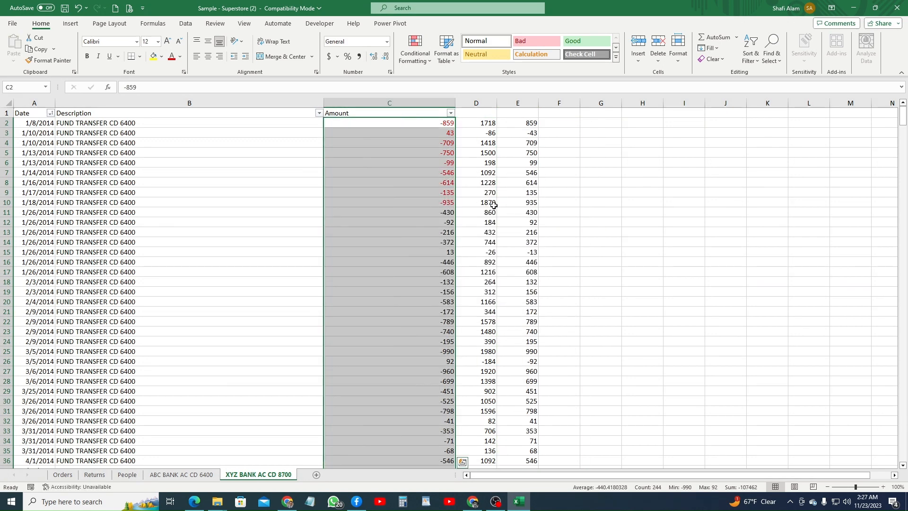
- Delete the contents of columns D through F on the XYZ BANK sheet
{"action": "left_click_drag", "start_coordinate": [476, 102], "coordinate": [552, 102]}
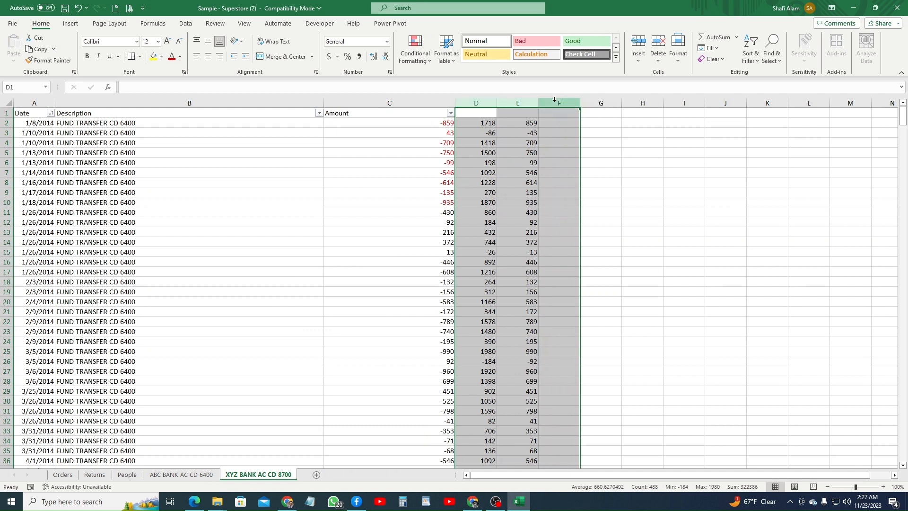
{"action": "key", "text": "Delete"}
{"action": "left_click", "coordinate": [420, 122]}
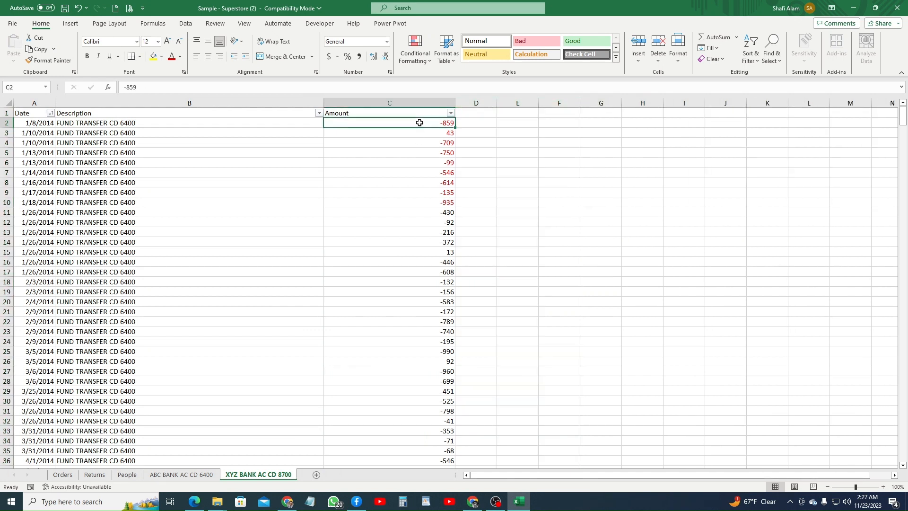
- Compare the first fund transfer amounts between the ABC BANK and XYZ BANK sheets
{"action": "left_click", "coordinate": [182, 474]}
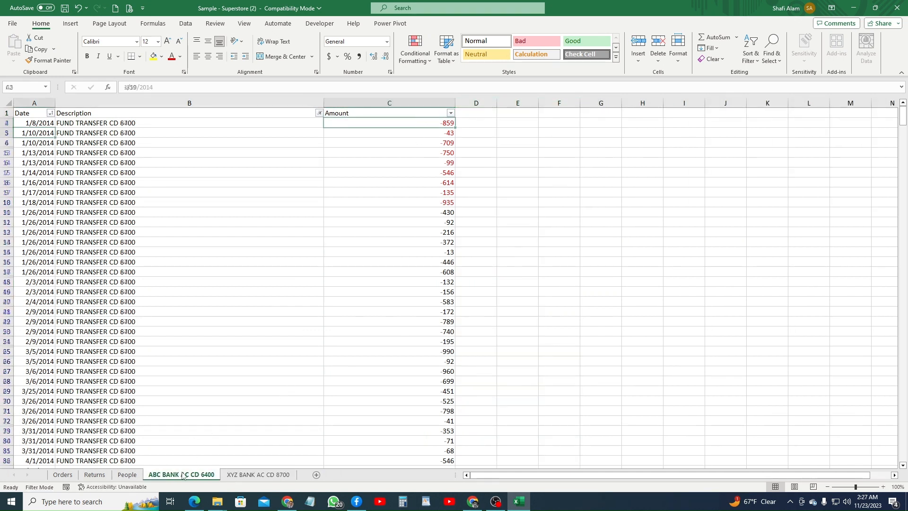
{"action": "left_click", "coordinate": [416, 136]}
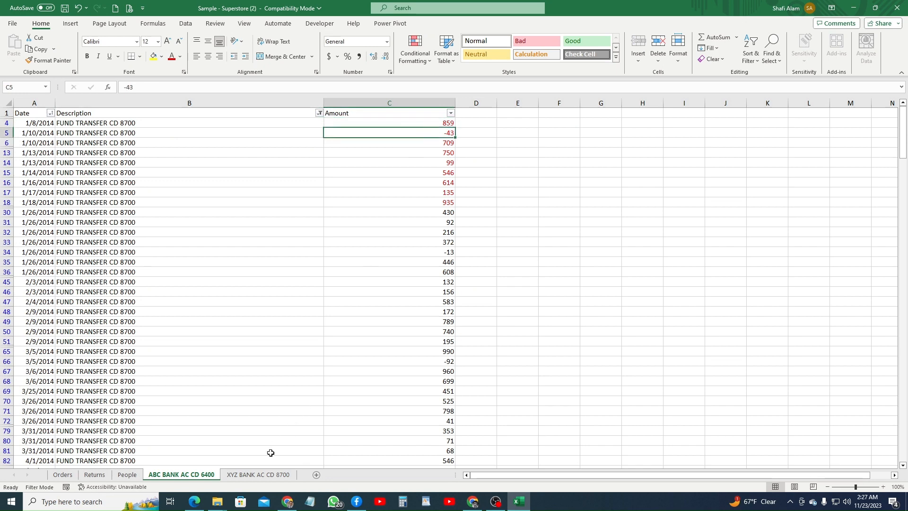
{"action": "left_click", "coordinate": [257, 475]}
{"action": "left_click", "coordinate": [429, 131]}
- Compare the last fund transfer rows at the end of the XYZ BANK and filtered ABC BANK sheets
{"action": "scroll", "coordinate": [401, 284], "scroll_direction": "down", "scroll_amount": 19}
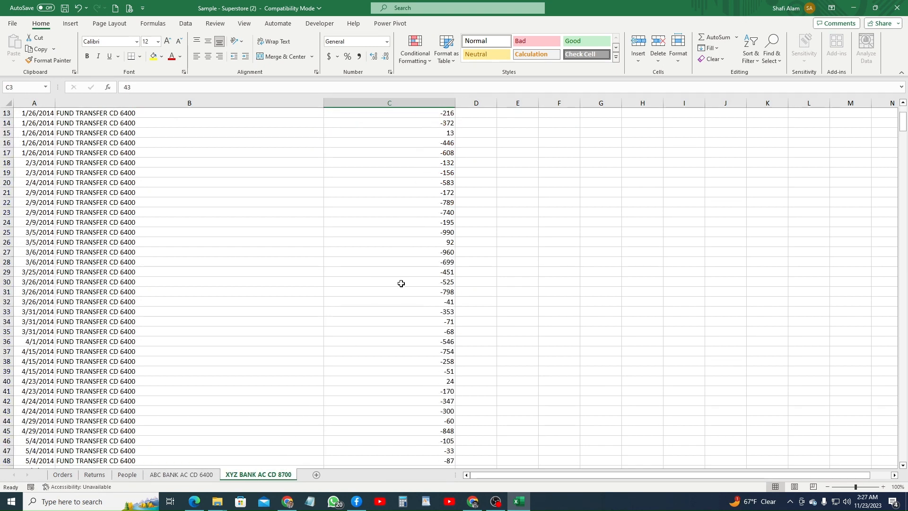
{"action": "scroll", "coordinate": [710, 242], "scroll_direction": "down", "scroll_amount": 7}
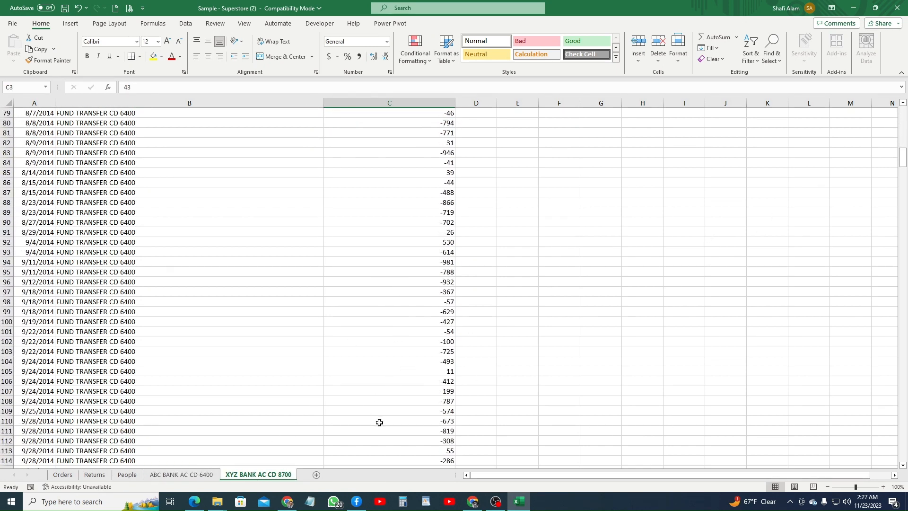
{"action": "left_click", "coordinate": [427, 421]}
{"action": "key", "text": "ctrl+Down"}
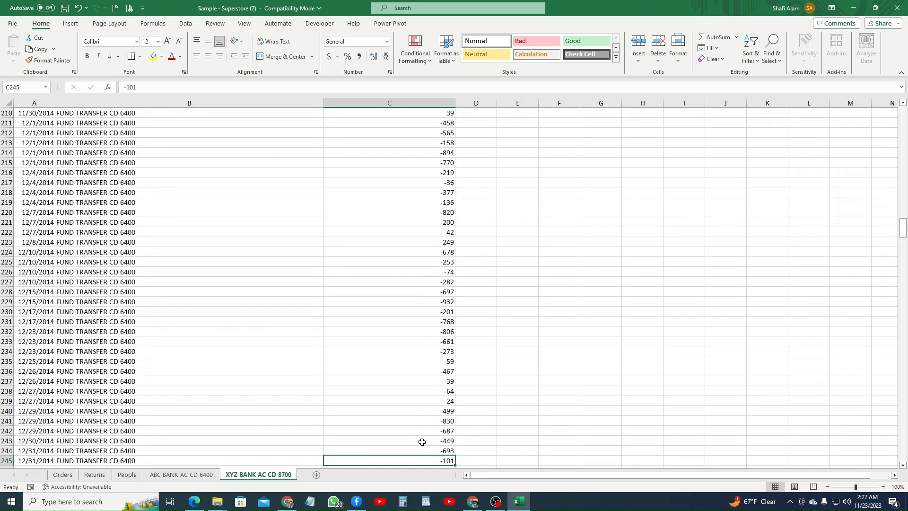
{"action": "scroll", "coordinate": [434, 447], "scroll_direction": "down", "scroll_amount": 3}
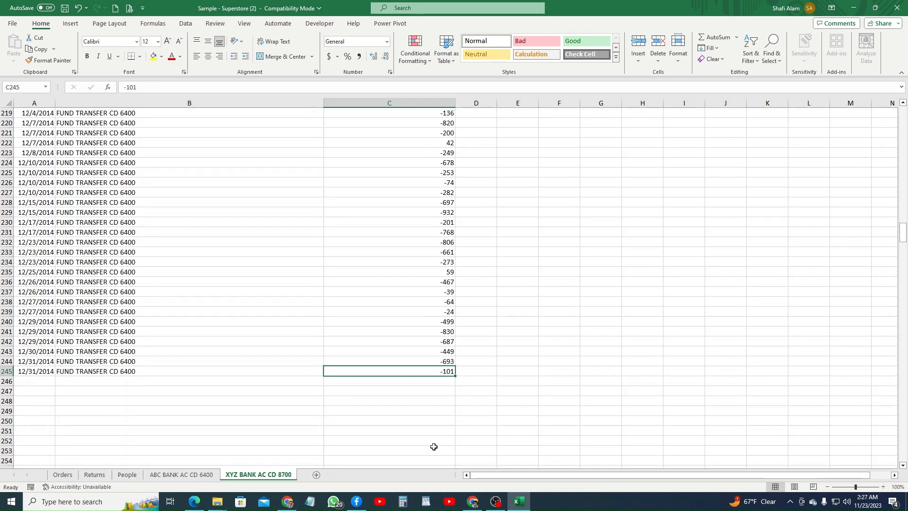
{"action": "left_click", "coordinate": [171, 476]}
{"action": "left_click", "coordinate": [449, 403]}
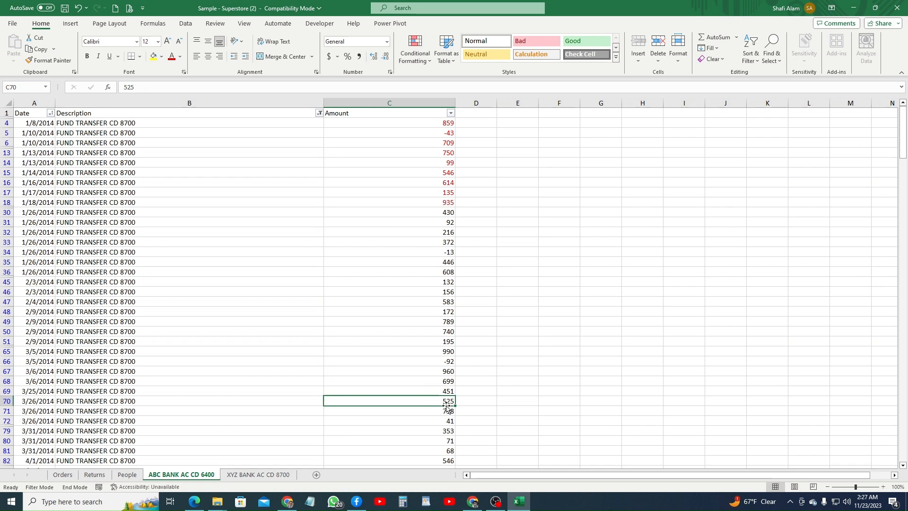
{"action": "key", "text": "ctrl+Down"}
{"action": "scroll", "coordinate": [439, 434], "scroll_direction": "down", "scroll_amount": 4}
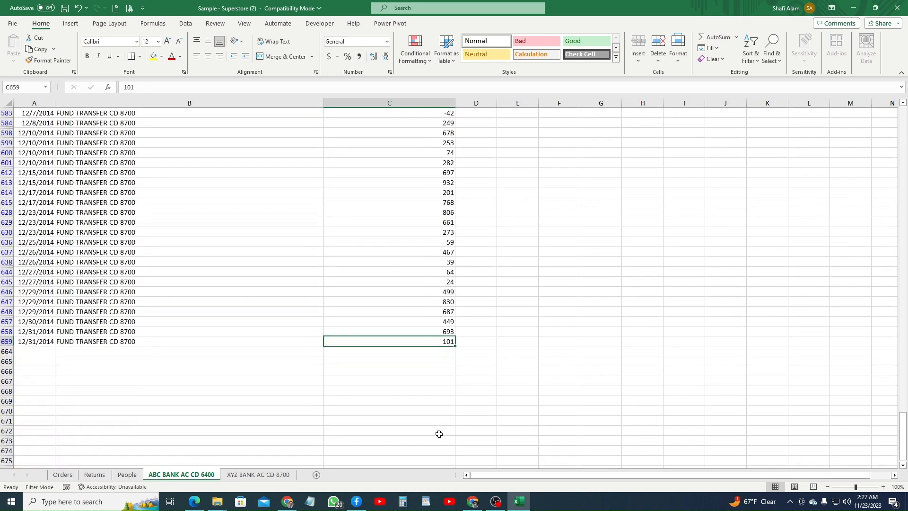
{"action": "left_click", "coordinate": [449, 332]}
{"action": "left_click", "coordinate": [258, 474]}
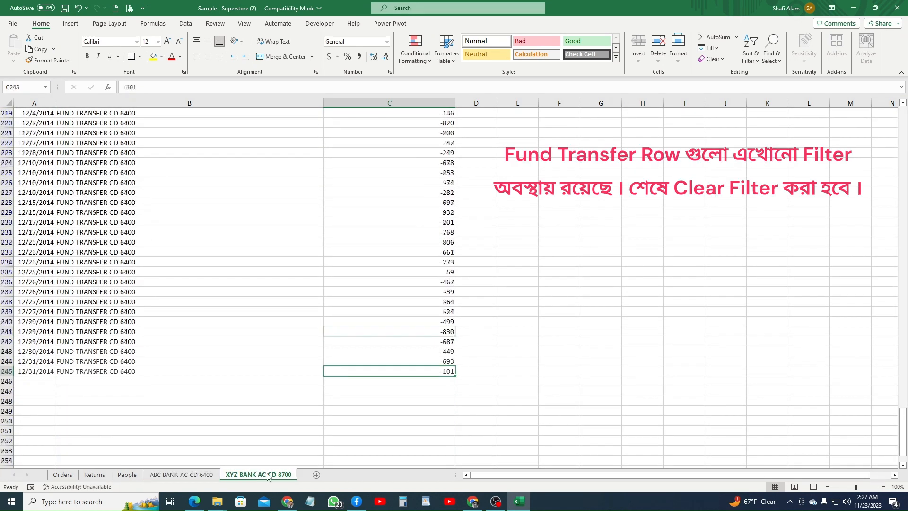
{"action": "left_click", "coordinate": [422, 360]}
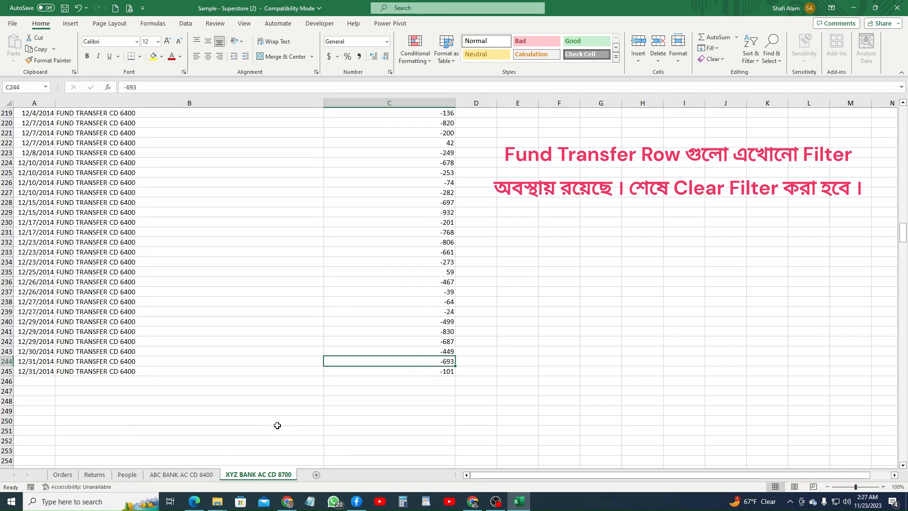
- Clear the filter from the Description column on the ABC BANK sheet to show all transaction rows
{"action": "left_click", "coordinate": [189, 475]}
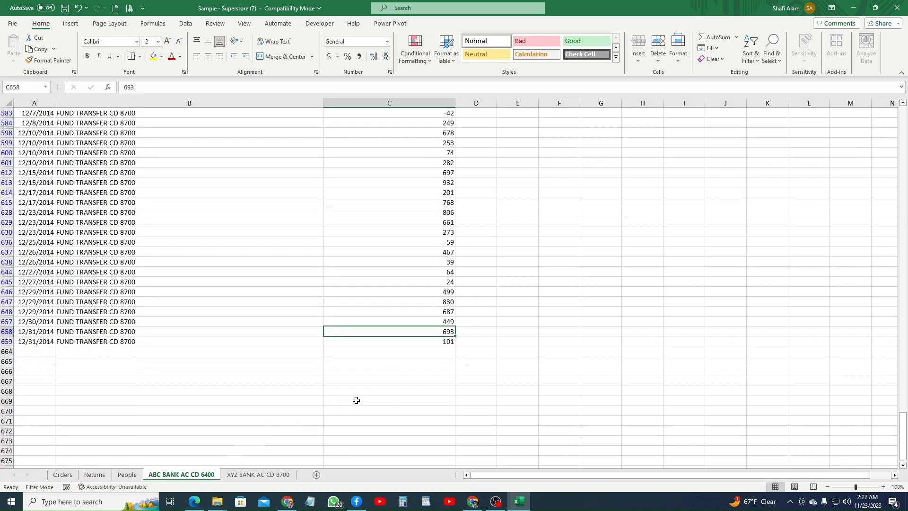
{"action": "scroll", "coordinate": [413, 251], "scroll_direction": "up", "scroll_amount": 15}
{"action": "key", "text": "ctrl+Home"}
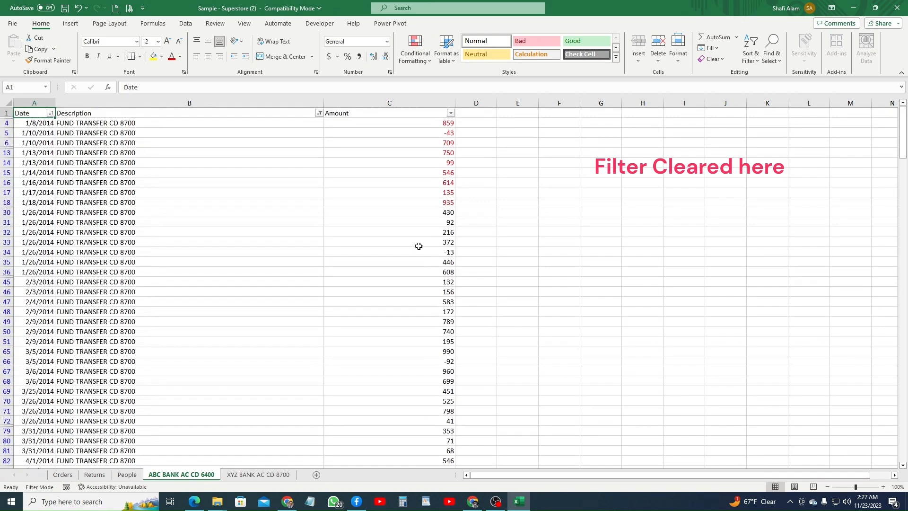
{"action": "left_click", "coordinate": [320, 113]}
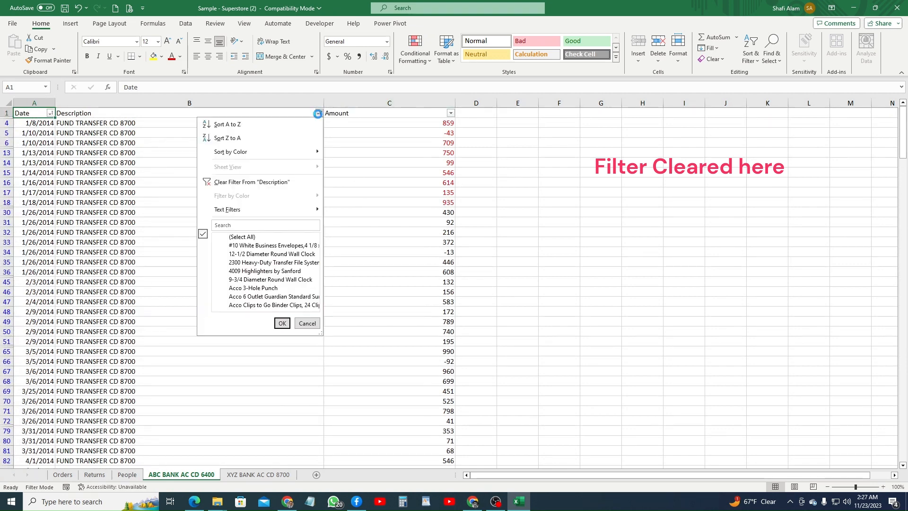
{"action": "left_click", "coordinate": [279, 193]}
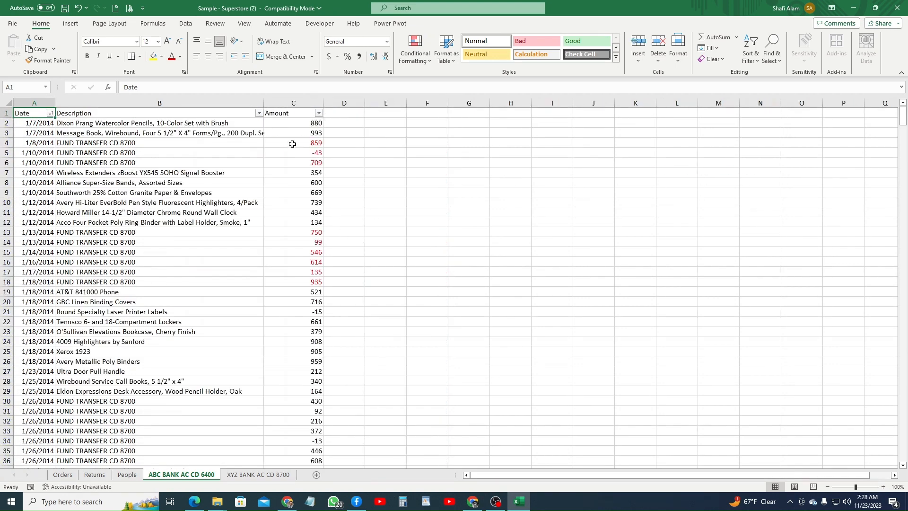
- On the XYZ BANK sheet, narrow the Description column to just beyond its text and autofit the Amount column's width
{"action": "left_click", "coordinate": [257, 474]}
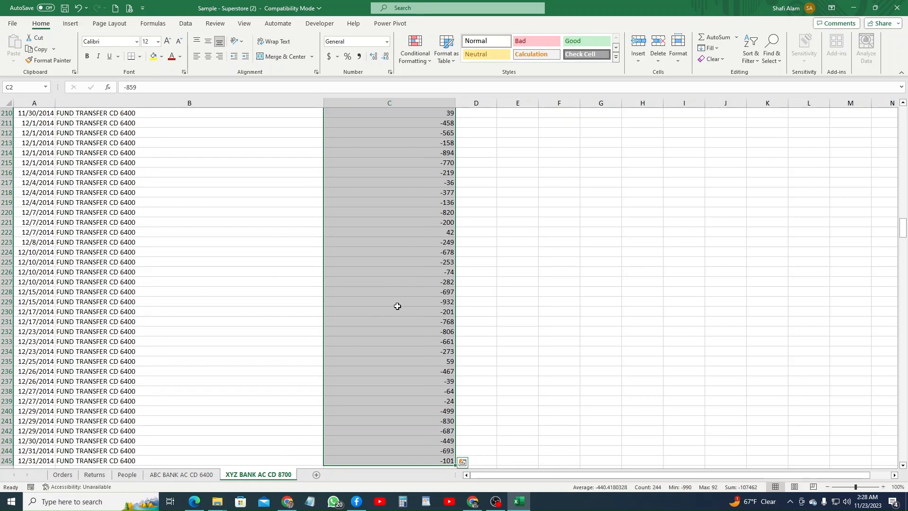
{"action": "scroll", "coordinate": [287, 356], "scroll_direction": "up", "scroll_amount": 7}
{"action": "scroll", "coordinate": [303, 364], "scroll_direction": "up", "scroll_amount": 5}
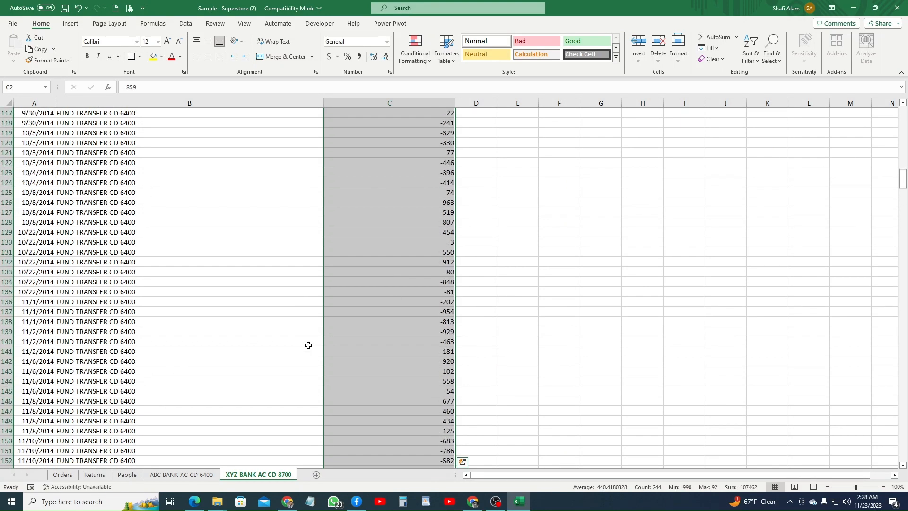
{"action": "key", "text": "ctrl+Home"}
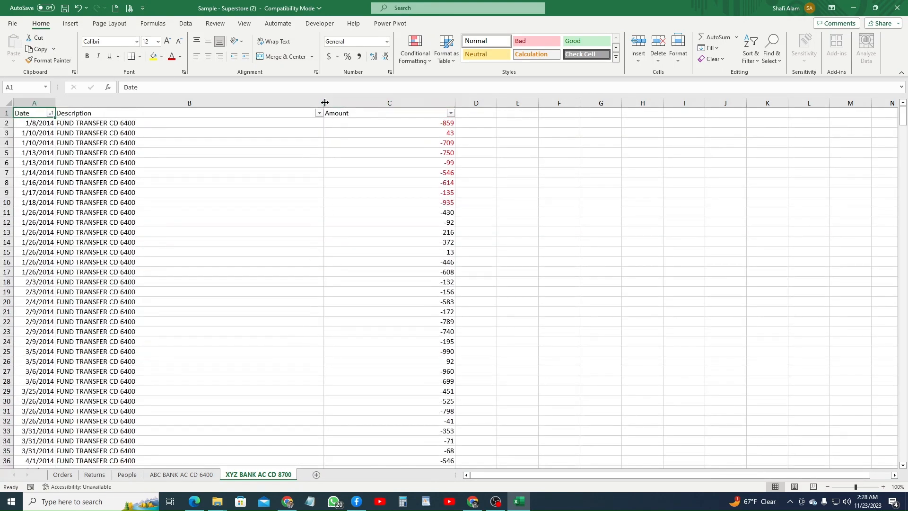
{"action": "left_click_drag", "start_coordinate": [324, 103], "coordinate": [155, 124]}
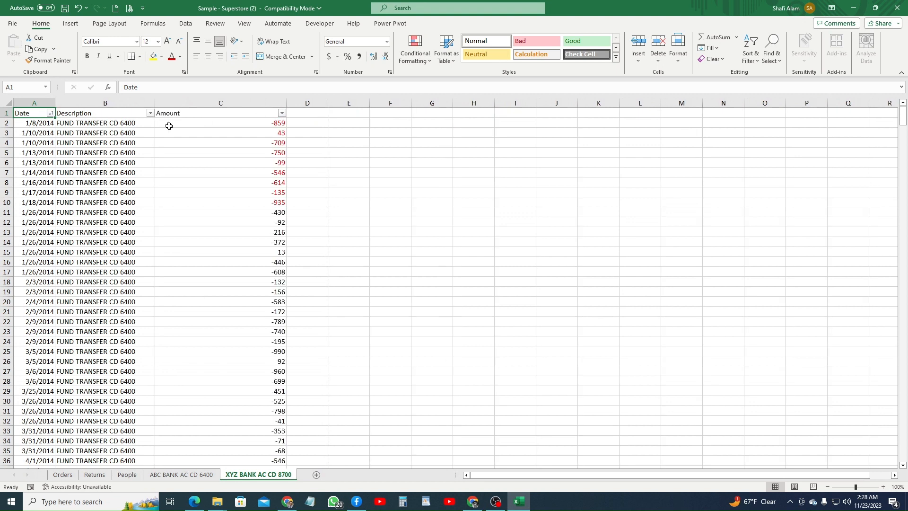
{"action": "double_click", "coordinate": [287, 103]}
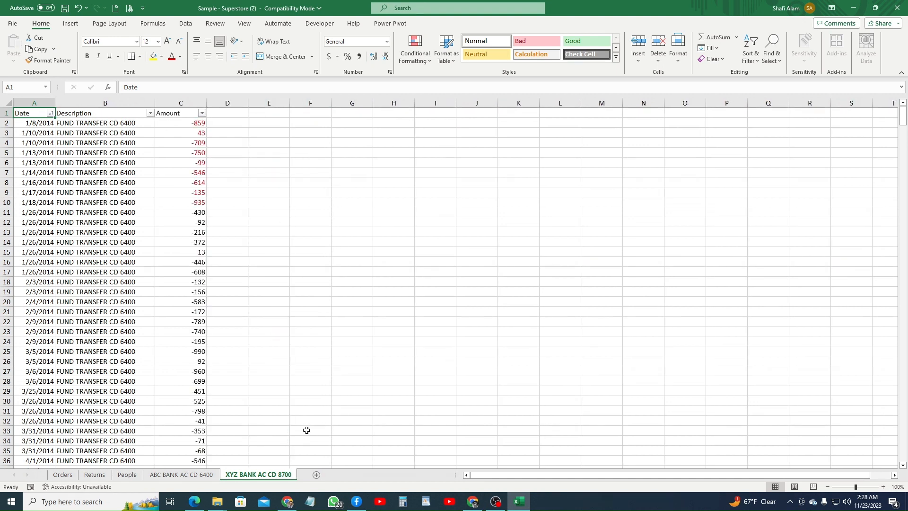